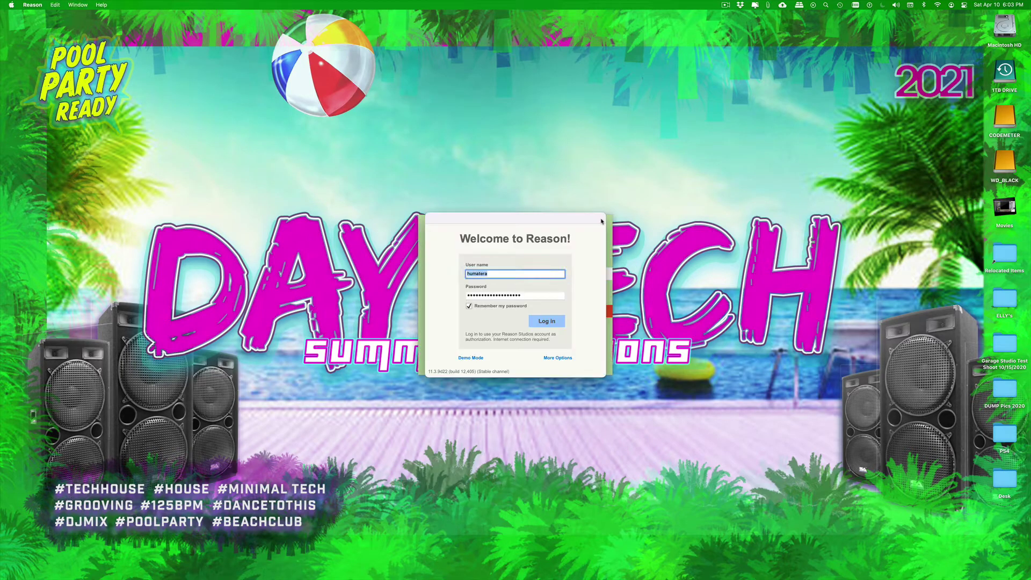
# Log in to the Reason Studios account from the Welcome to Reason dialog
pyautogui.click(540, 322)
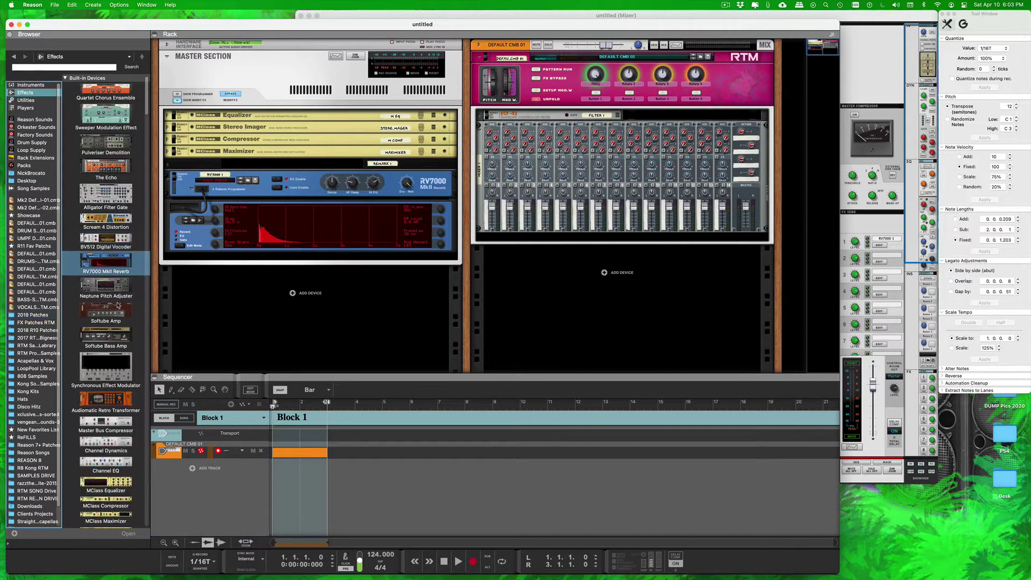
# In the Effects browser, select the iZotope Ozone 7, Ozone 7 Dynamics and Ozone 7 Dynamic EQ entries
pyautogui.scroll(-5, 108, 323)
pyautogui.scroll(-15, 128, 409)
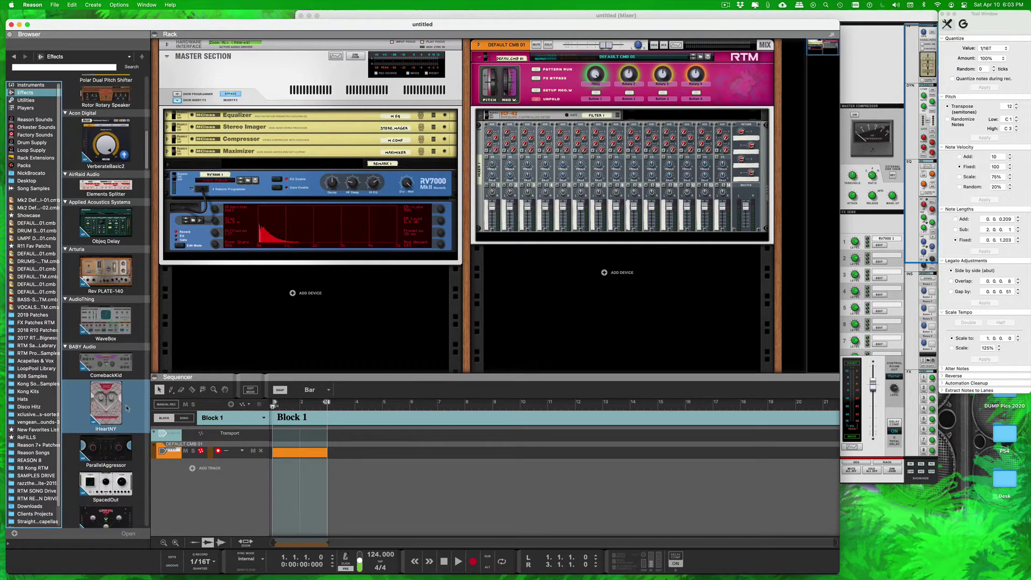
pyautogui.scroll(-10, 128, 409)
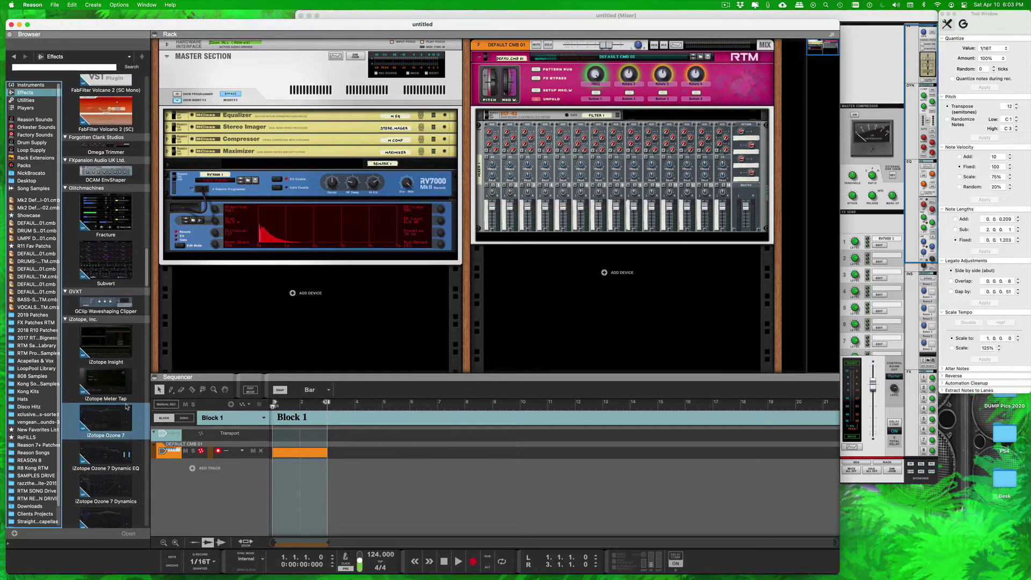
pyautogui.click(116, 344)
pyautogui.scroll(-3, 116, 343)
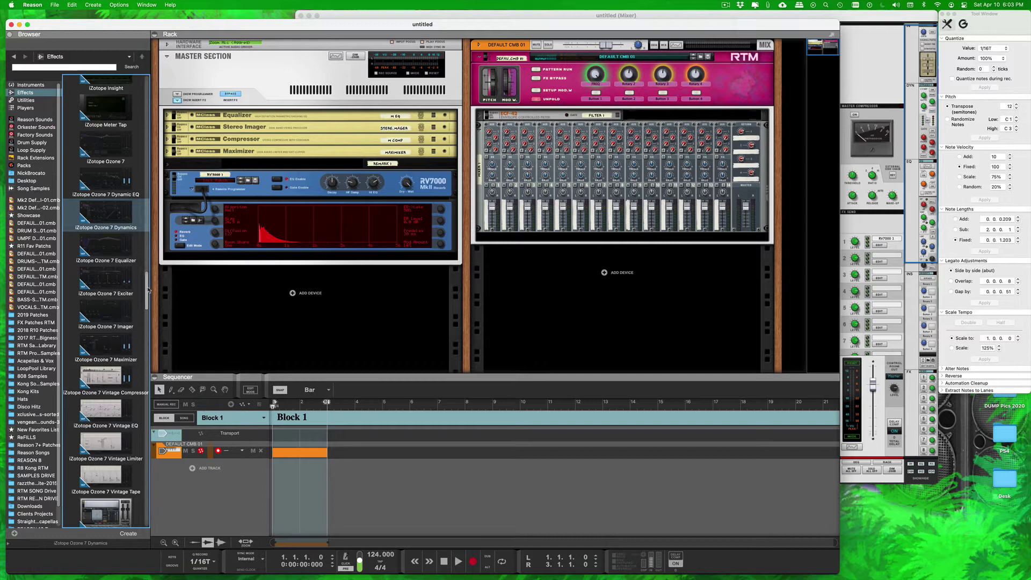
pyautogui.scroll(2, 148, 281)
pyautogui.scroll(1, 148, 281)
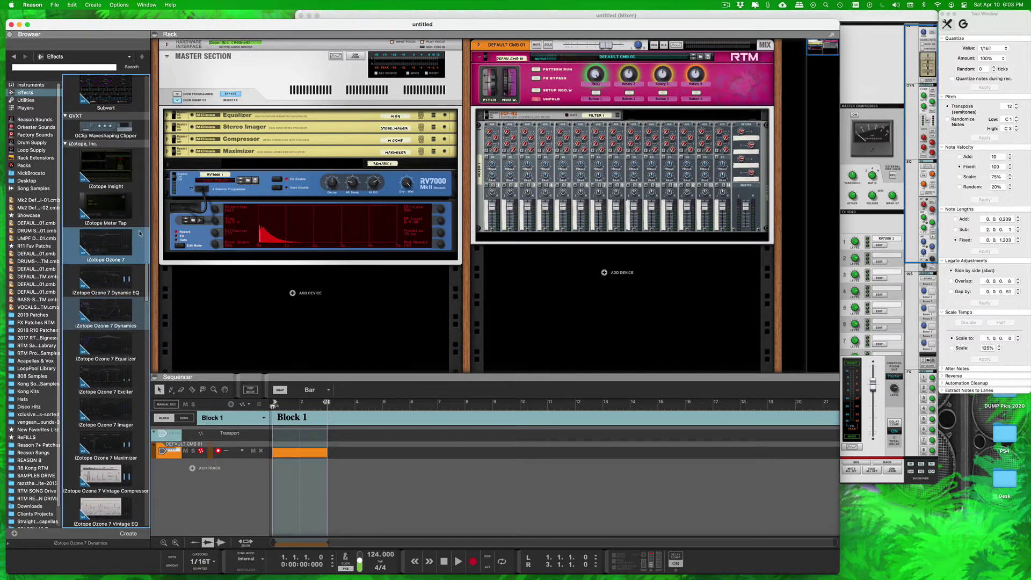
pyautogui.click(107, 245)
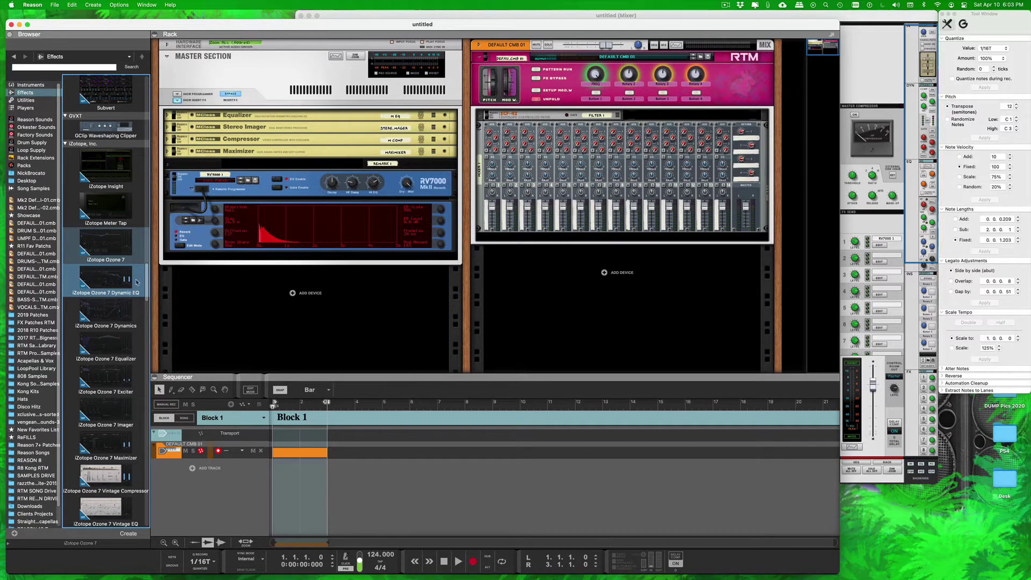
pyautogui.scroll(-3, 148, 287)
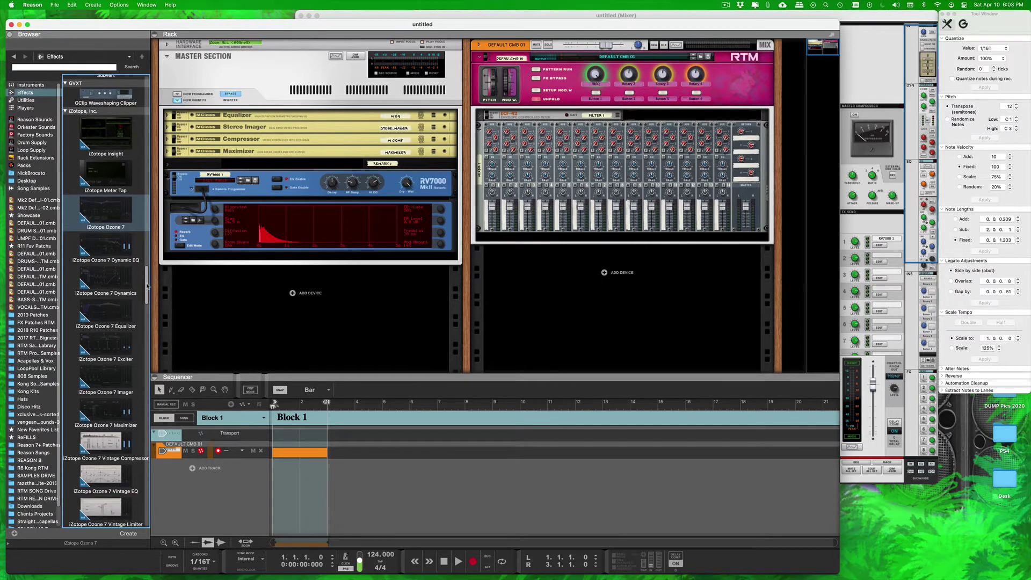
pyautogui.scroll(-3, 147, 286)
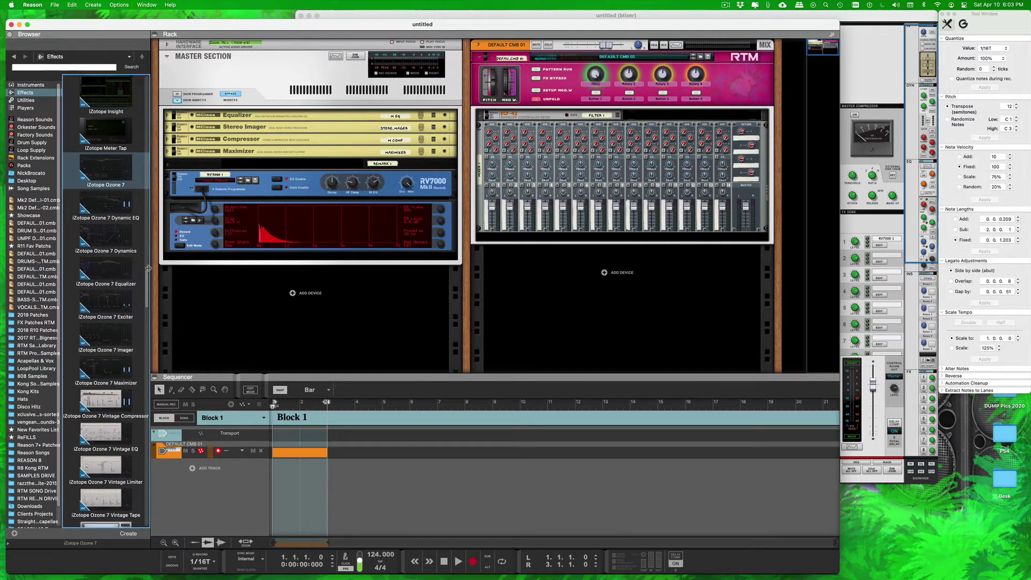
pyautogui.click(139, 220)
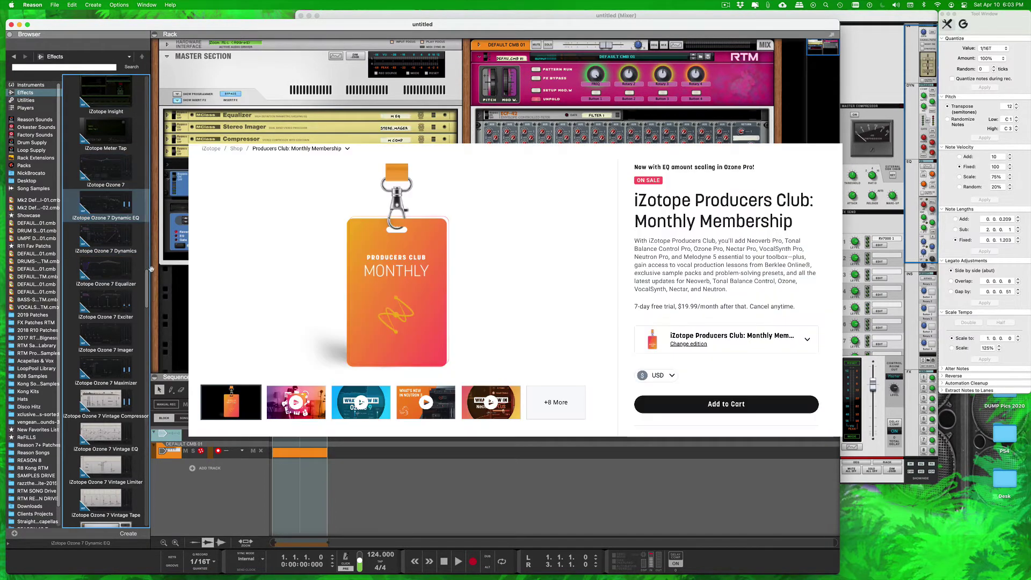
pyautogui.scroll(3, 149, 288)
pyautogui.scroll(-3, 149, 288)
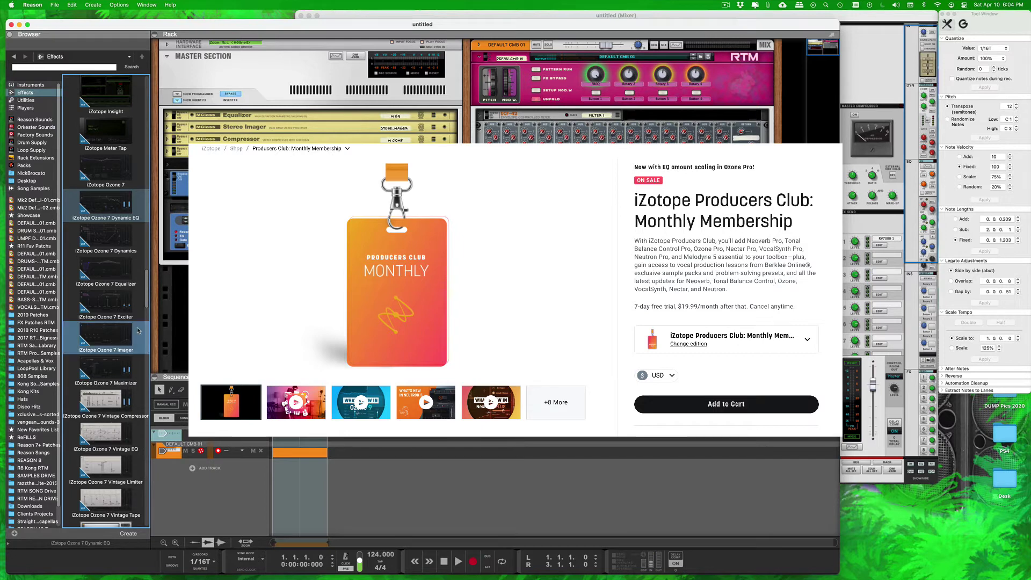
pyautogui.scroll(-3, 147, 287)
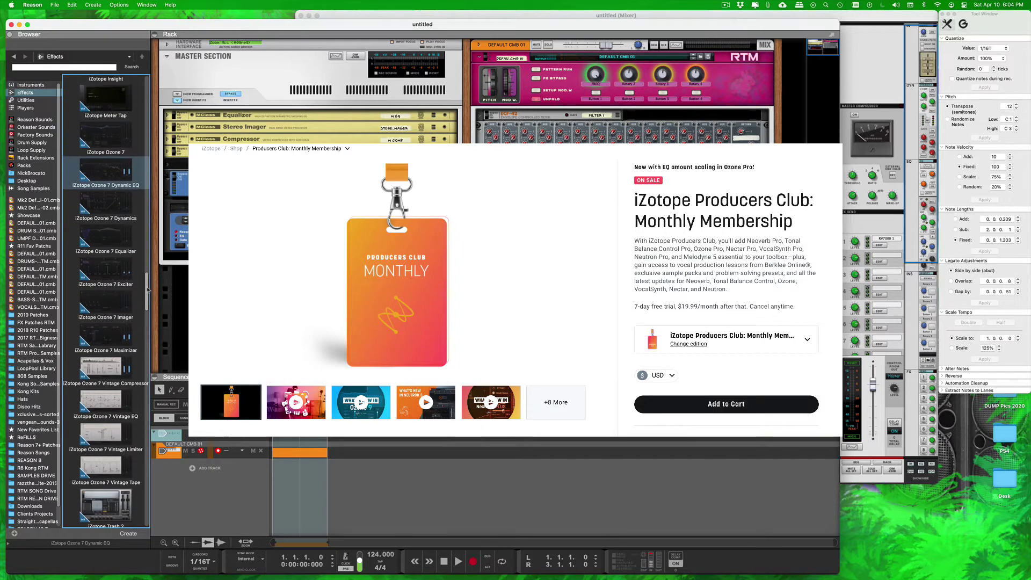
pyautogui.scroll(1, 147, 288)
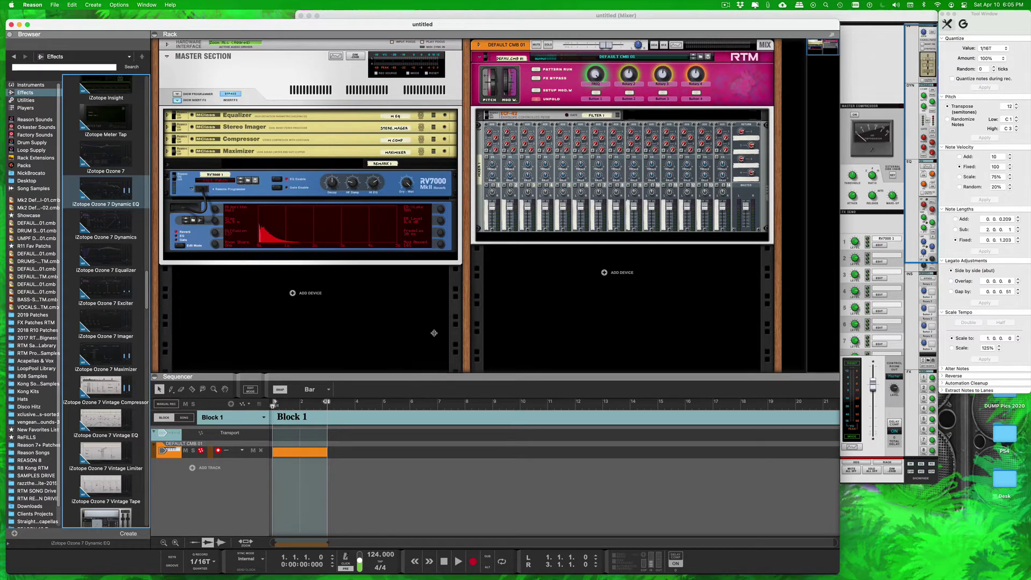
# Drag the rack/sequencer divider to shrink the sequencer and enlarge the rack area
pyautogui.moveTo(422, 374); pyautogui.dragTo(425, 405)
pyautogui.moveTo(424, 459); pyautogui.dragTo(427, 419)
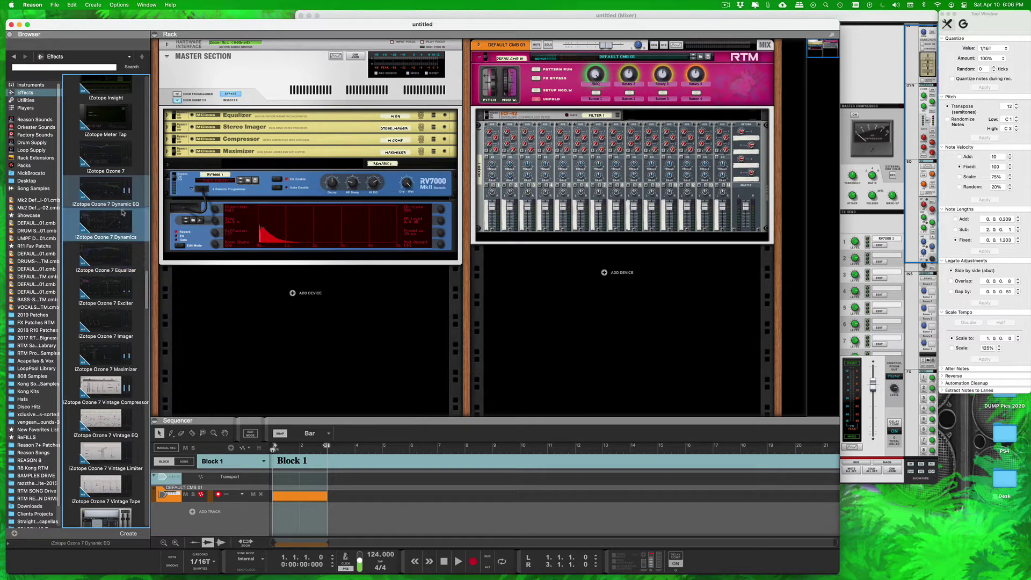
pyautogui.click(109, 197)
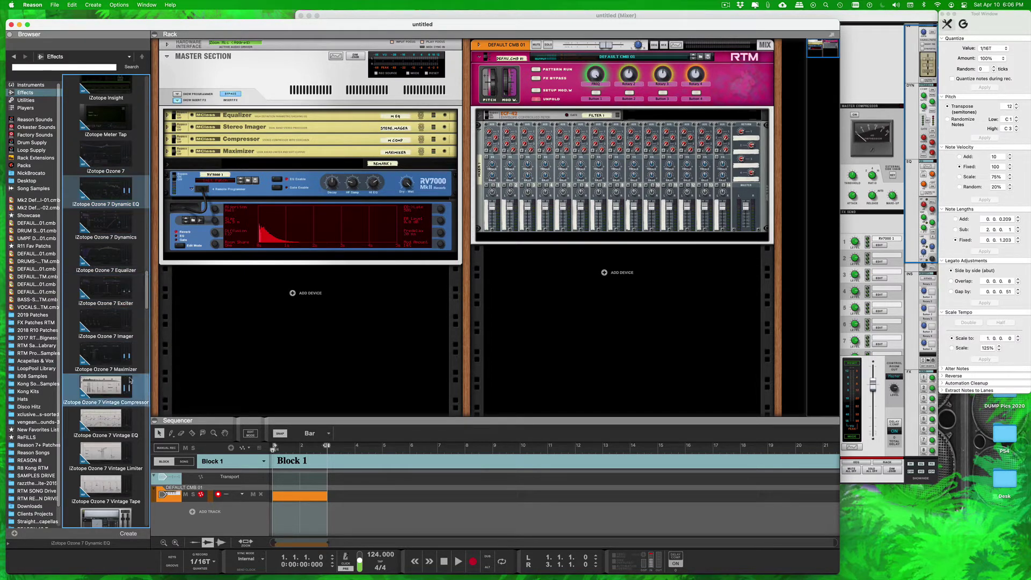
pyautogui.scroll(3, 129, 380)
pyautogui.scroll(-6, 131, 386)
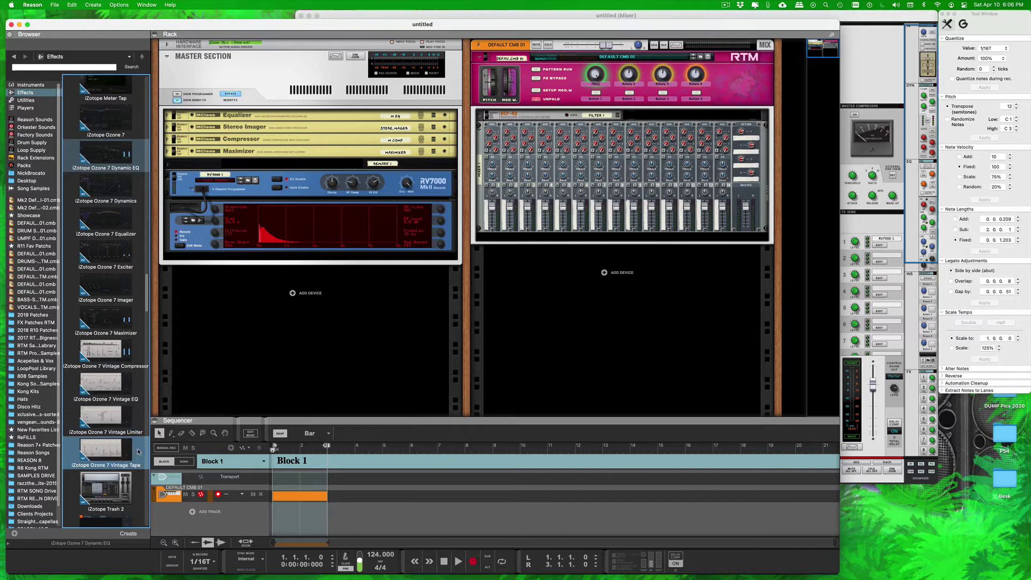
pyautogui.click(139, 452)
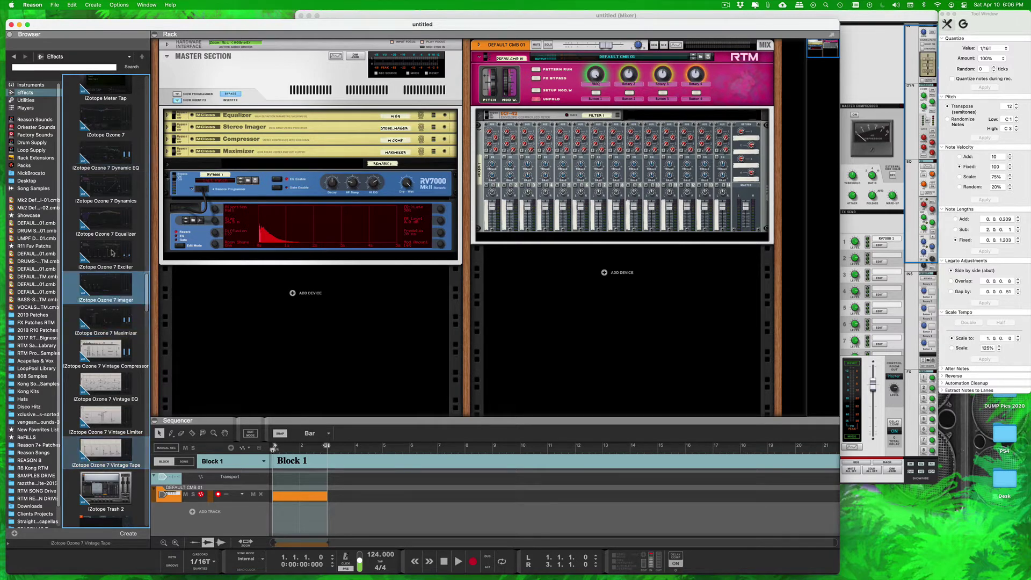
pyautogui.scroll(7, 135, 313)
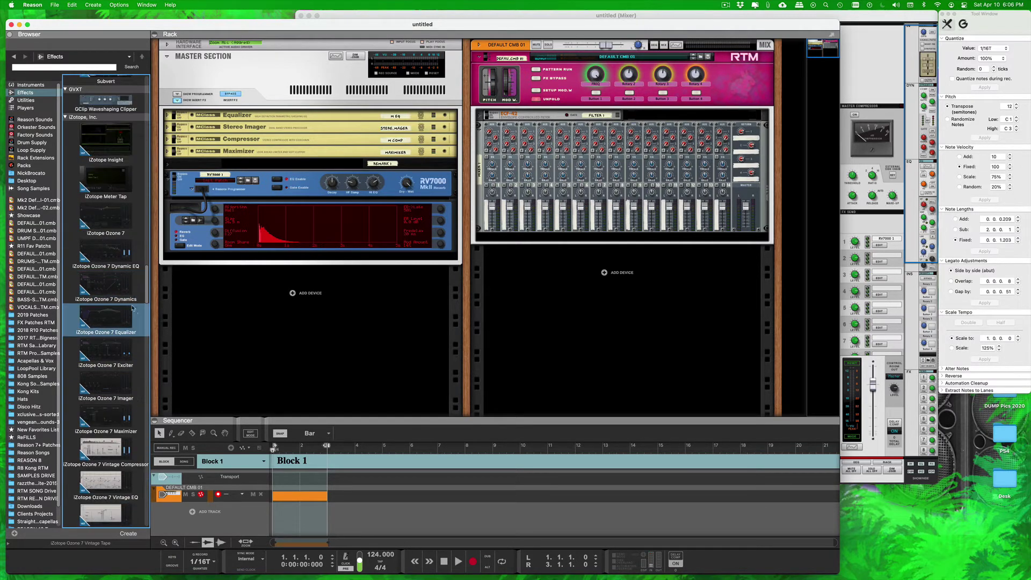
# Open the Manage Plugins window from the Window menu
pyautogui.click(59, 5)
pyautogui.moveTo(72, 4)
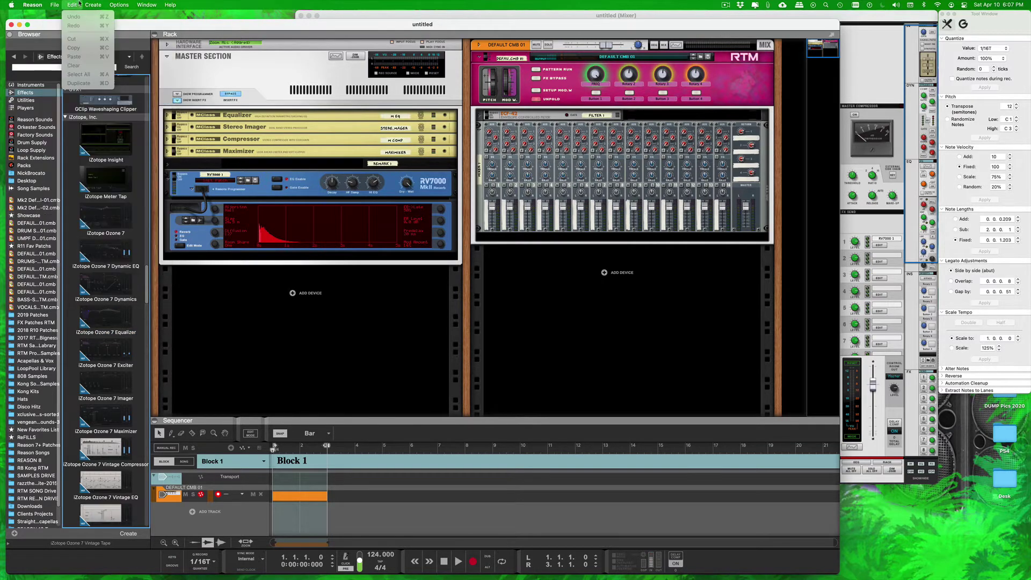
pyautogui.moveTo(118, 4)
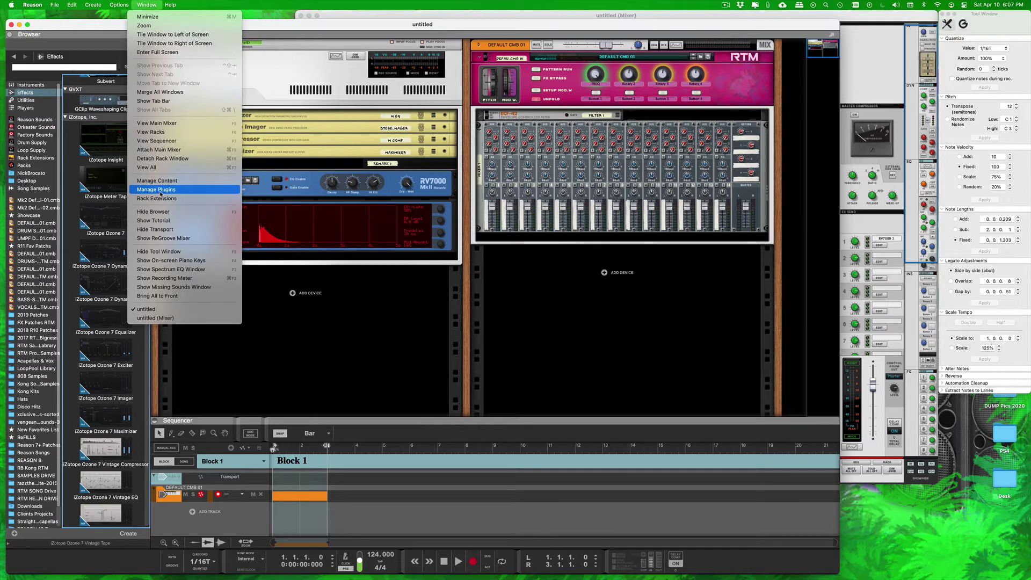
pyautogui.click(166, 190)
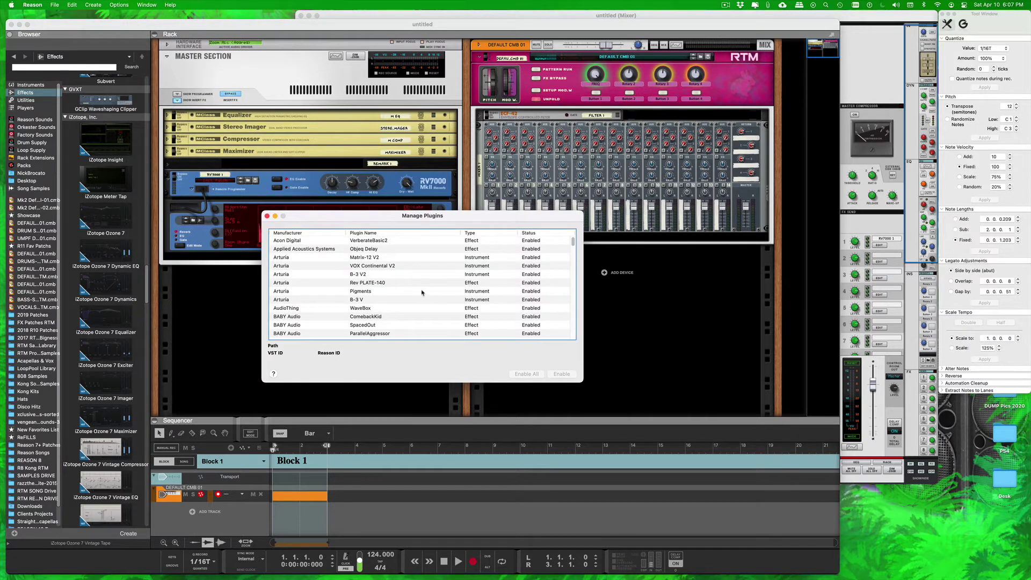
# Select iZotope Ozone 7 Vintage Compressor in the plugin list to view its details
pyautogui.scroll(-10, 401, 293)
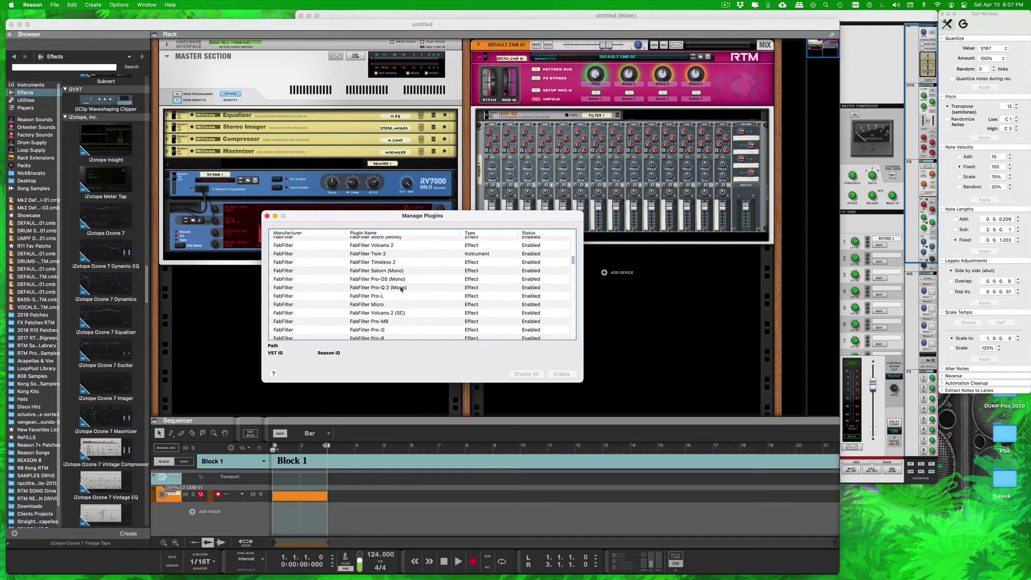
pyautogui.scroll(-5, 401, 290)
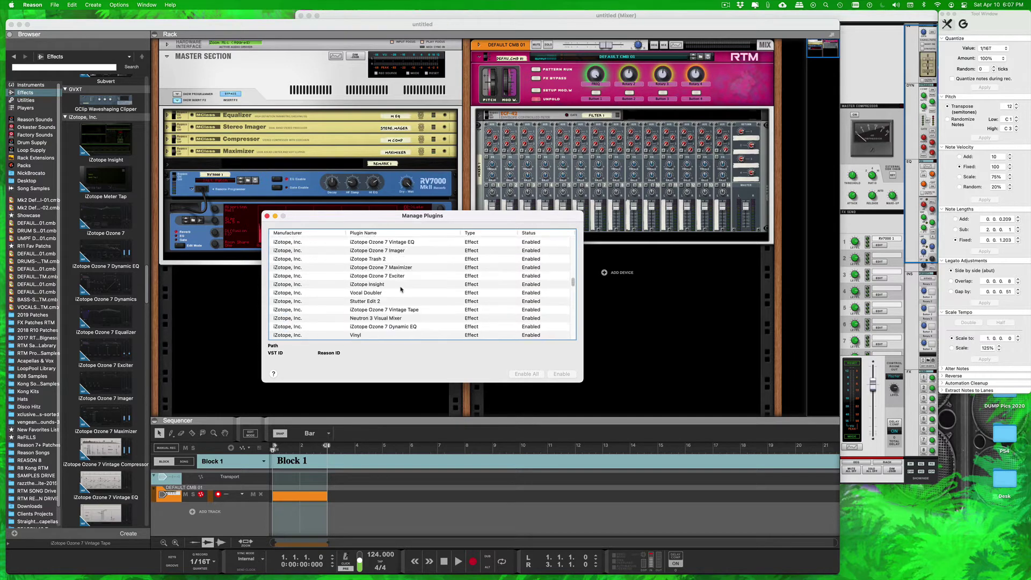
pyautogui.scroll(4, 401, 290)
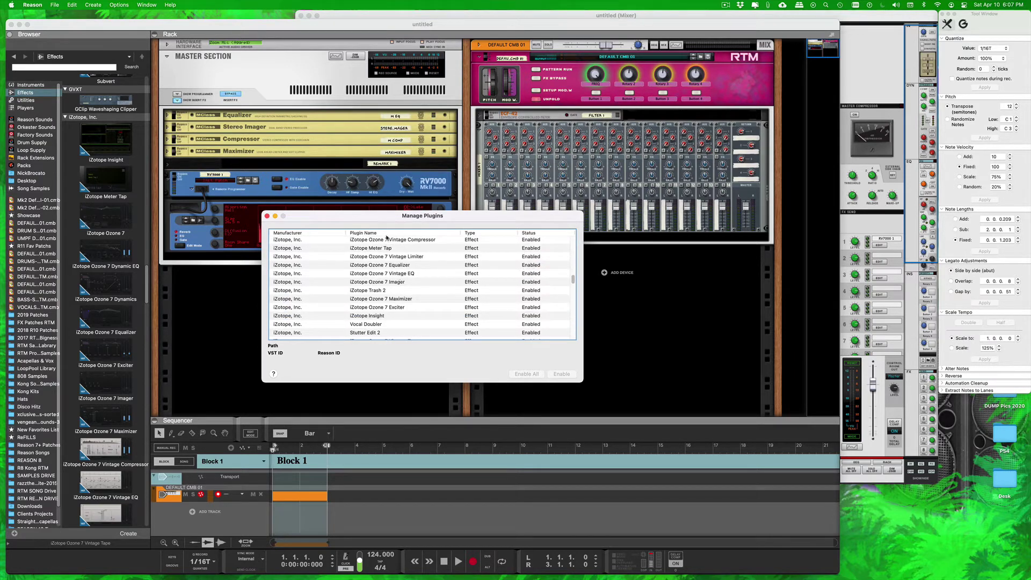
pyautogui.click(387, 240)
pyautogui.scroll(2, 395, 276)
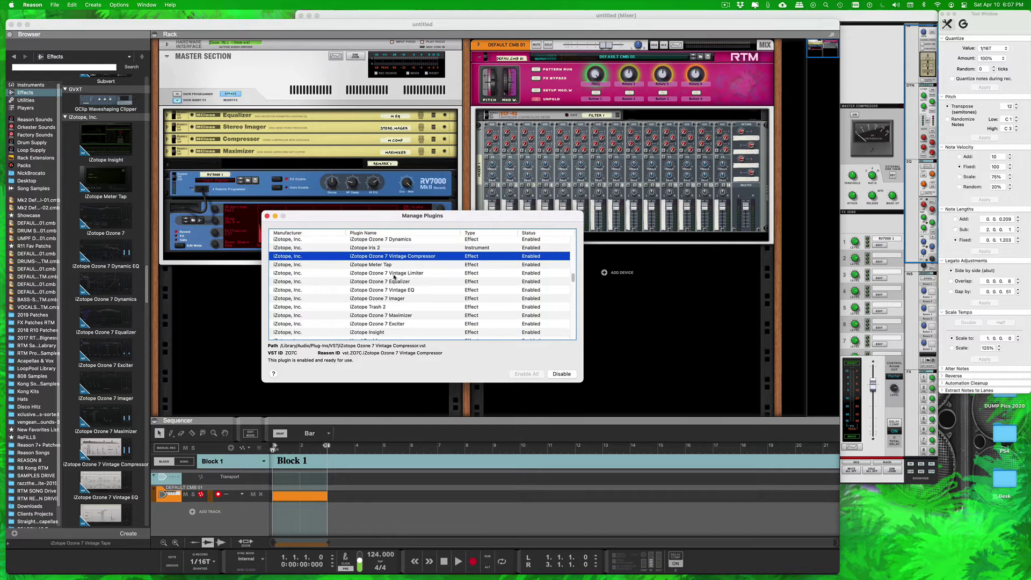
pyautogui.scroll(4, 395, 277)
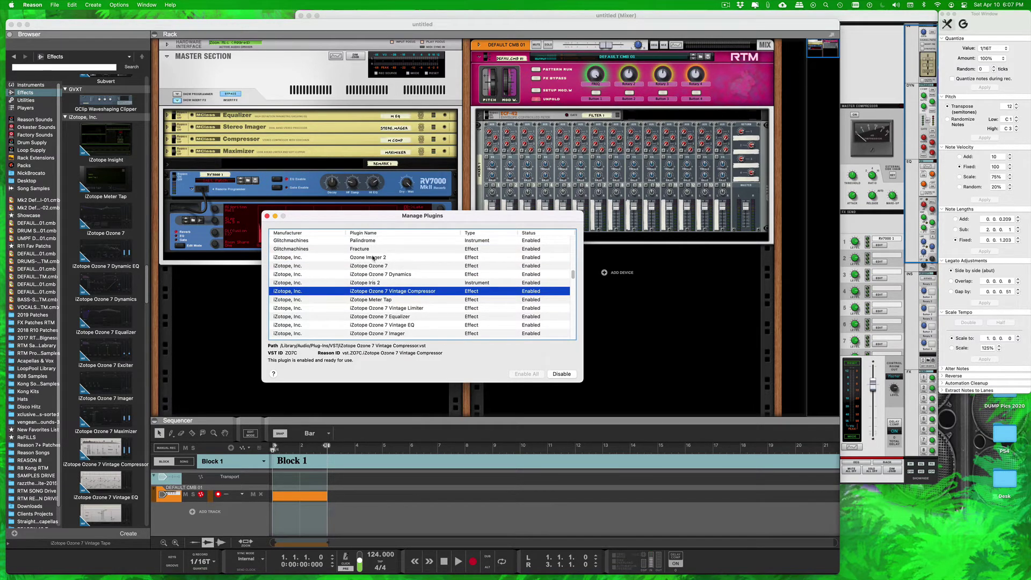
pyautogui.click(374, 259)
pyautogui.click(370, 267)
pyautogui.click(372, 259)
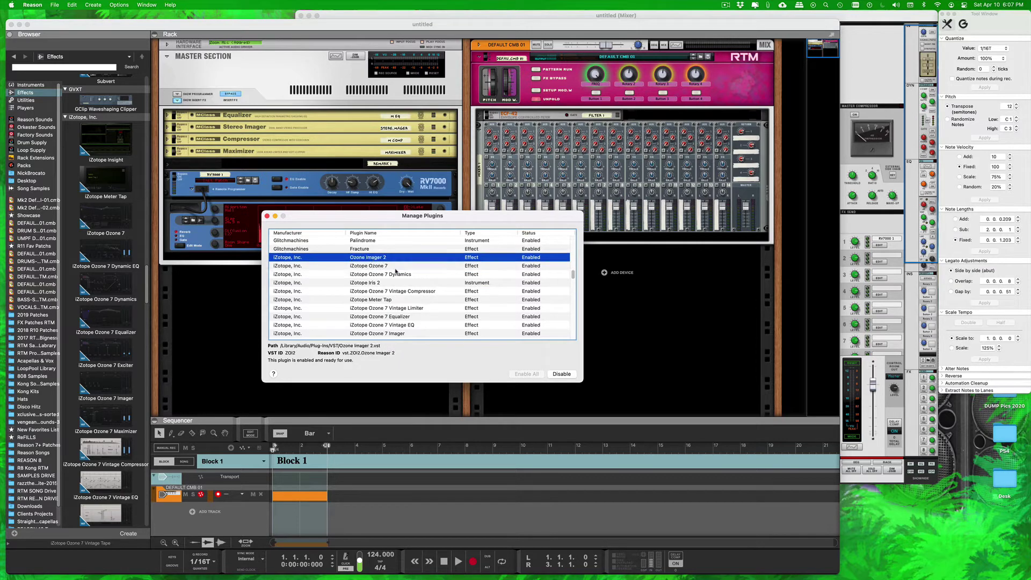
pyautogui.click(561, 374)
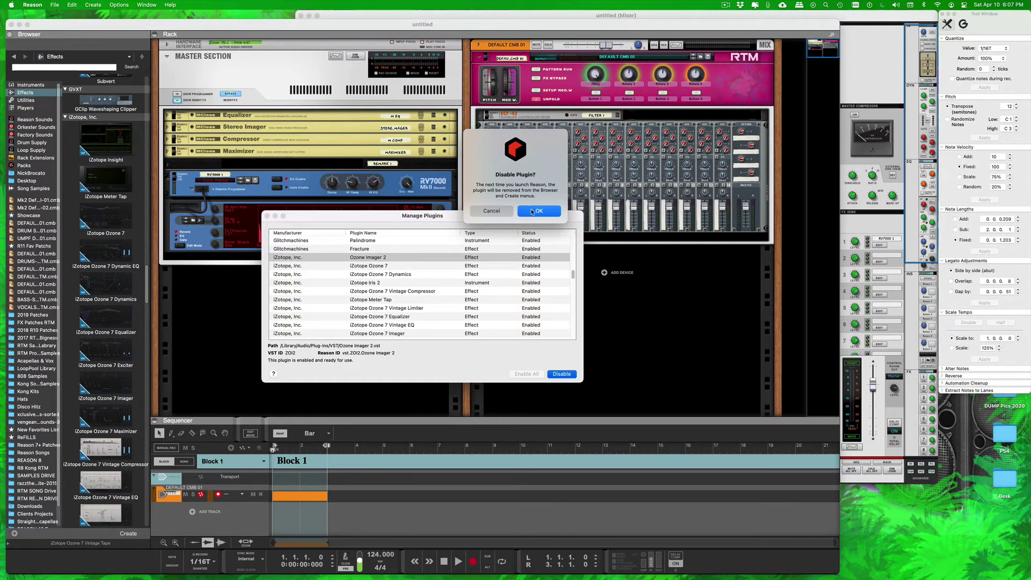
pyautogui.click(532, 212)
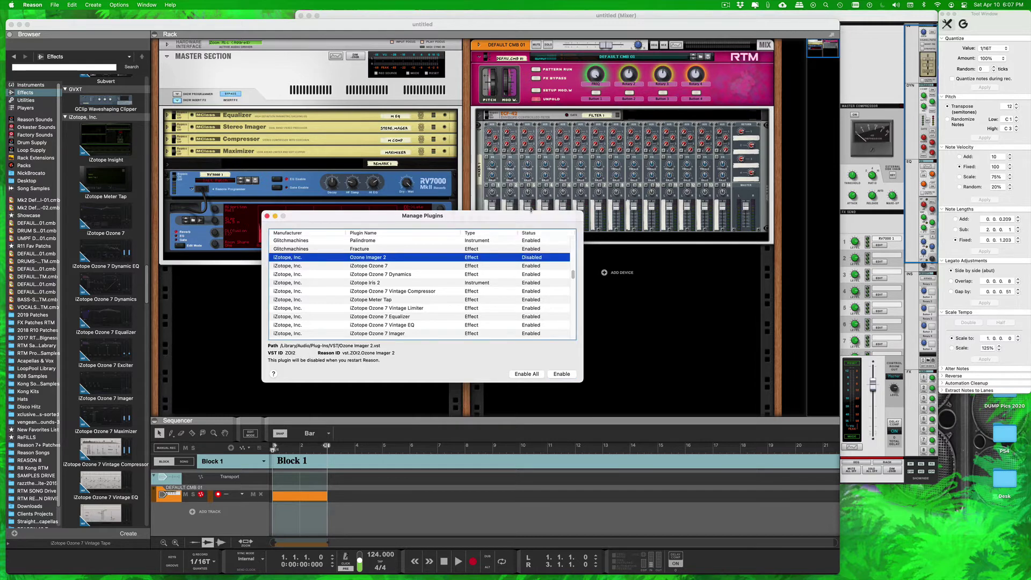
pyautogui.click(570, 374)
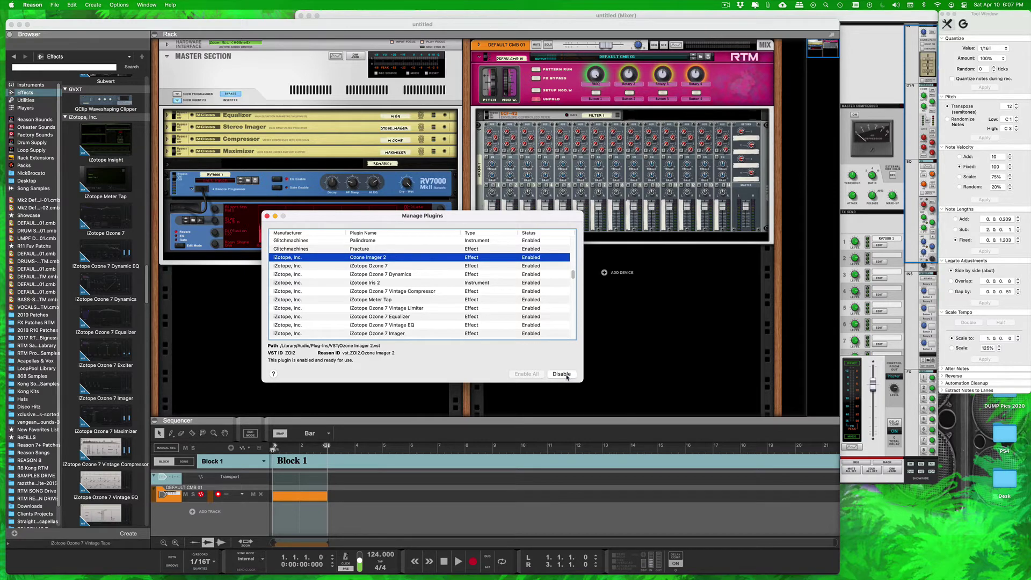
pyautogui.click(562, 375)
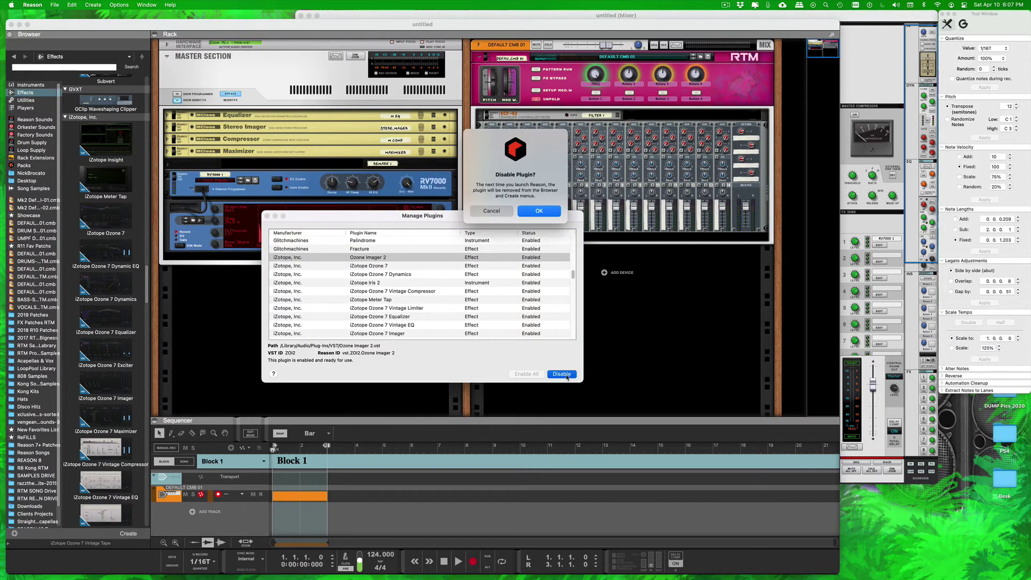
pyautogui.click(493, 211)
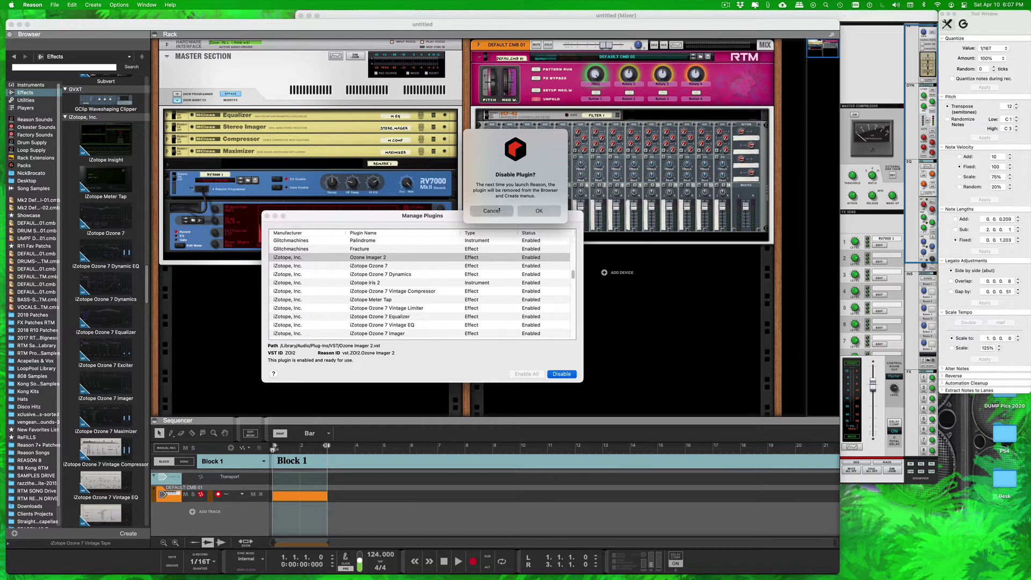
pyautogui.click(386, 267)
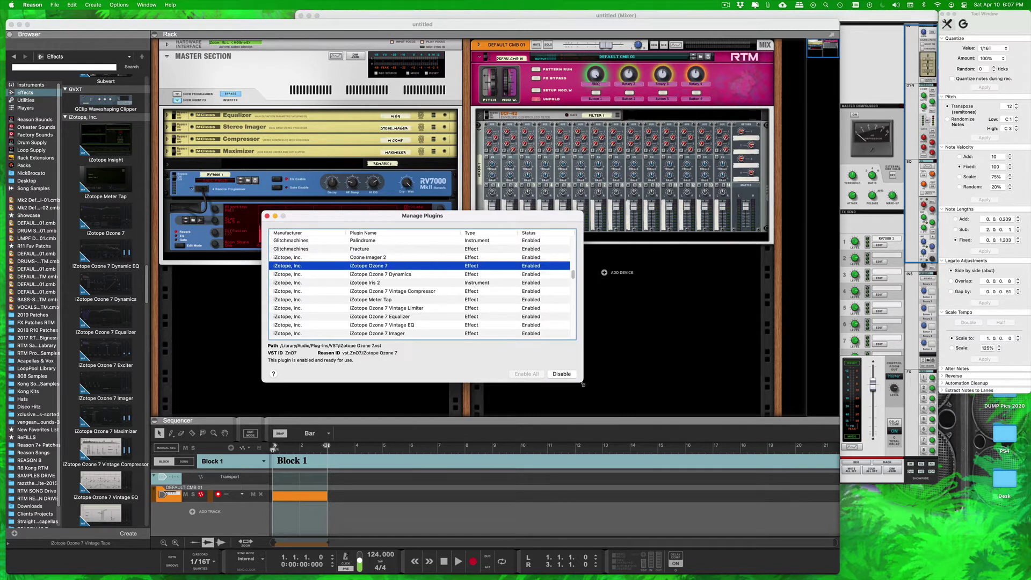
pyautogui.click(562, 375)
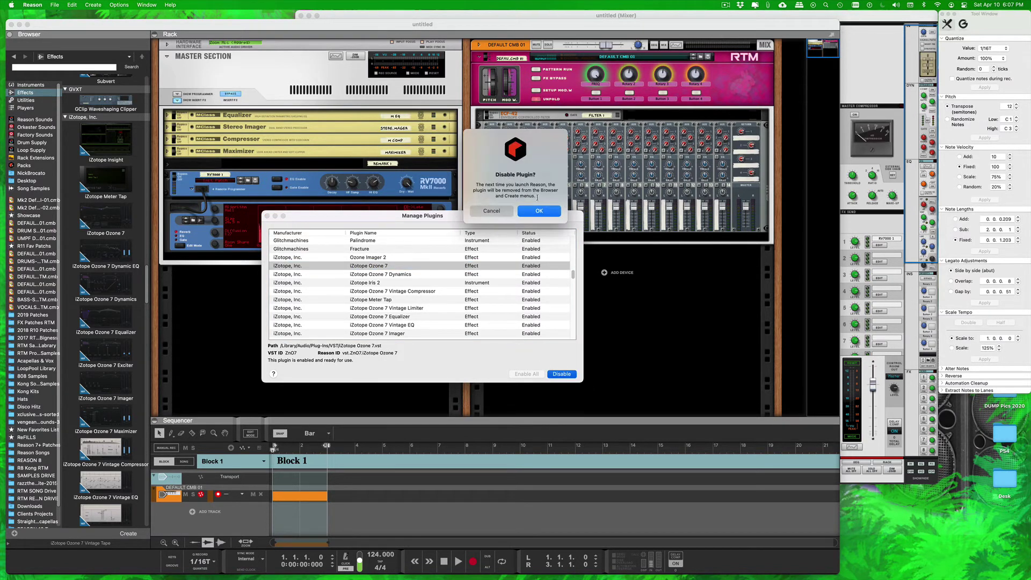
pyautogui.click(537, 216)
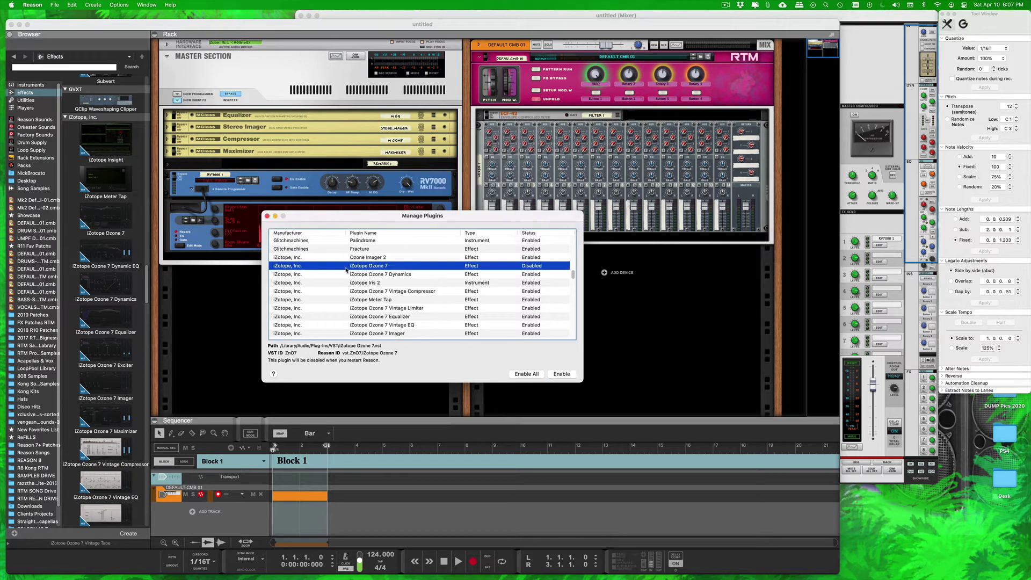
pyautogui.click(562, 375)
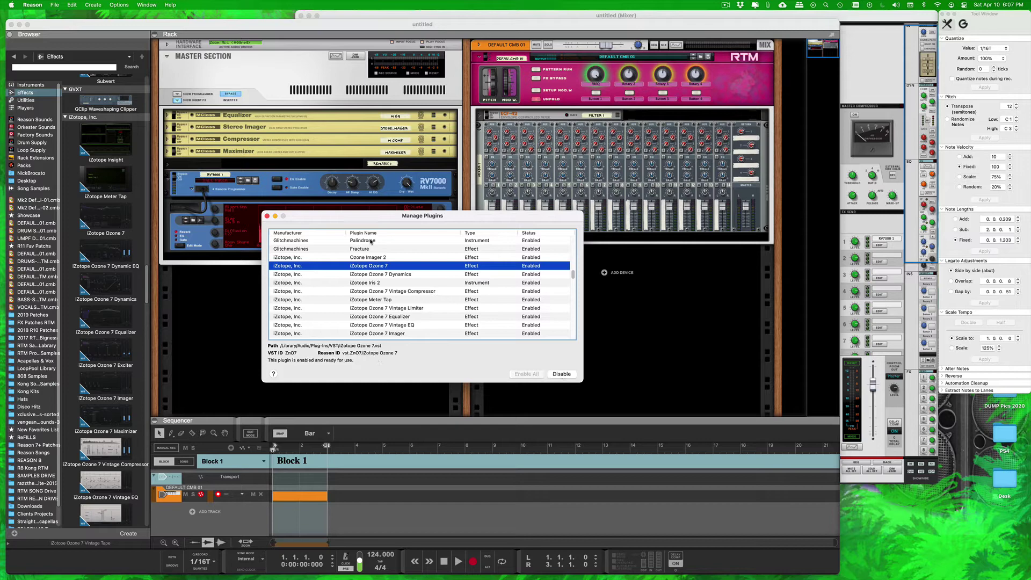
# Disable the iZotope Ozone 7 plugin, after toggling it off and on several times
pyautogui.click(370, 274)
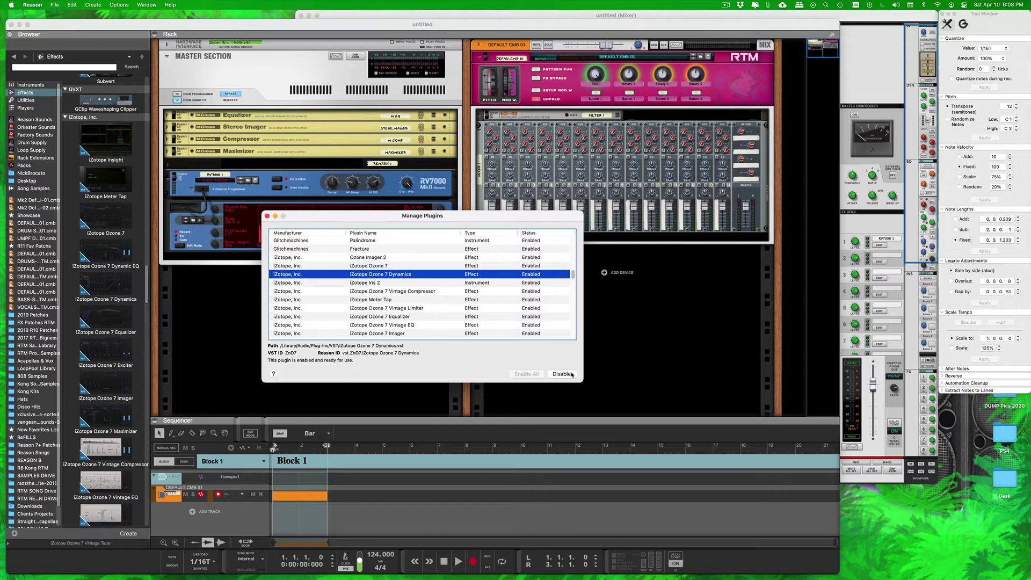
pyautogui.click(431, 266)
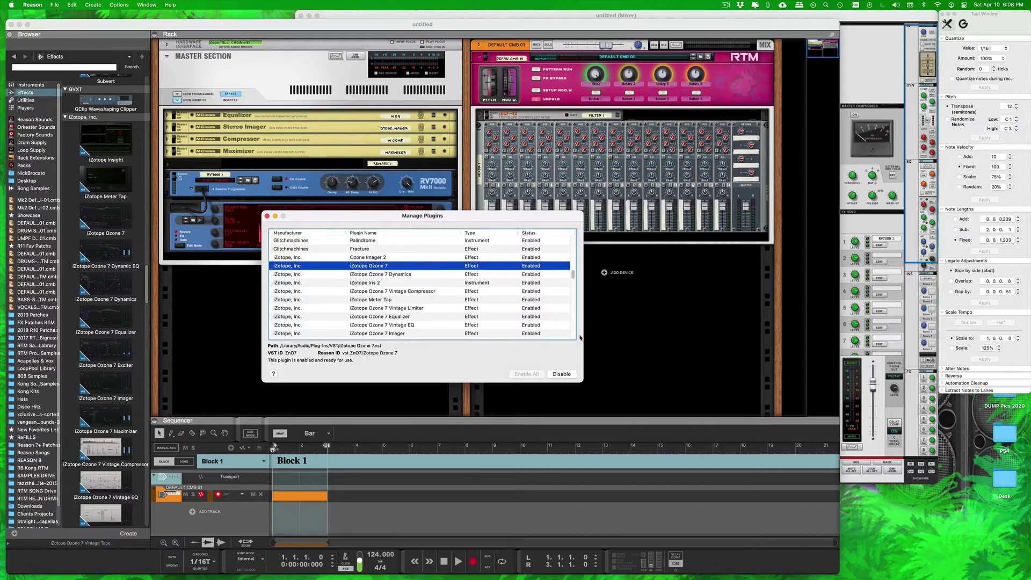
pyautogui.click(567, 375)
pyautogui.press('Return')
pyautogui.click(563, 374)
pyautogui.click(563, 374)
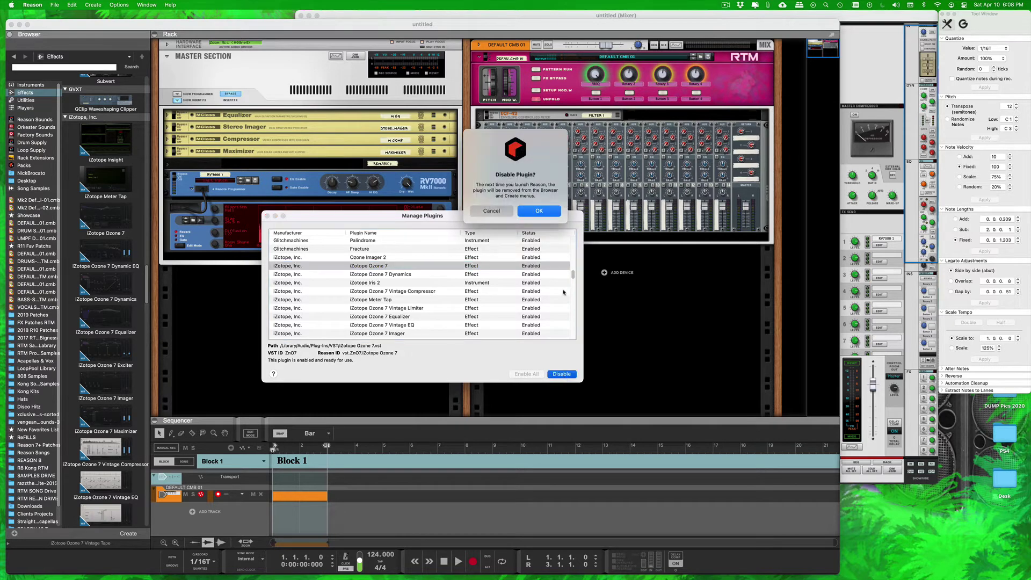
pyautogui.click(530, 210)
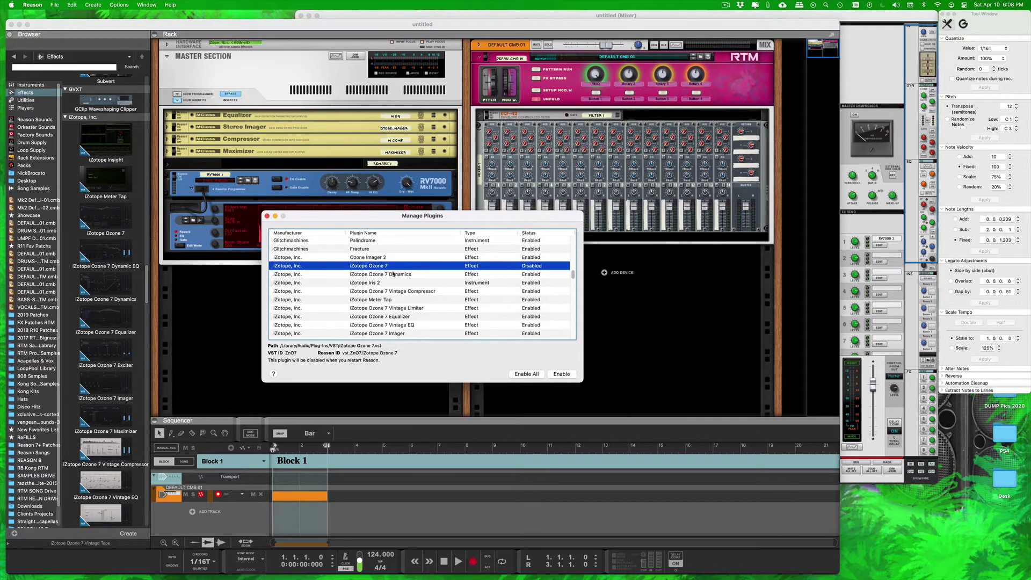
pyautogui.click(563, 374)
pyautogui.click(563, 374)
pyautogui.press('Return')
pyautogui.click(562, 374)
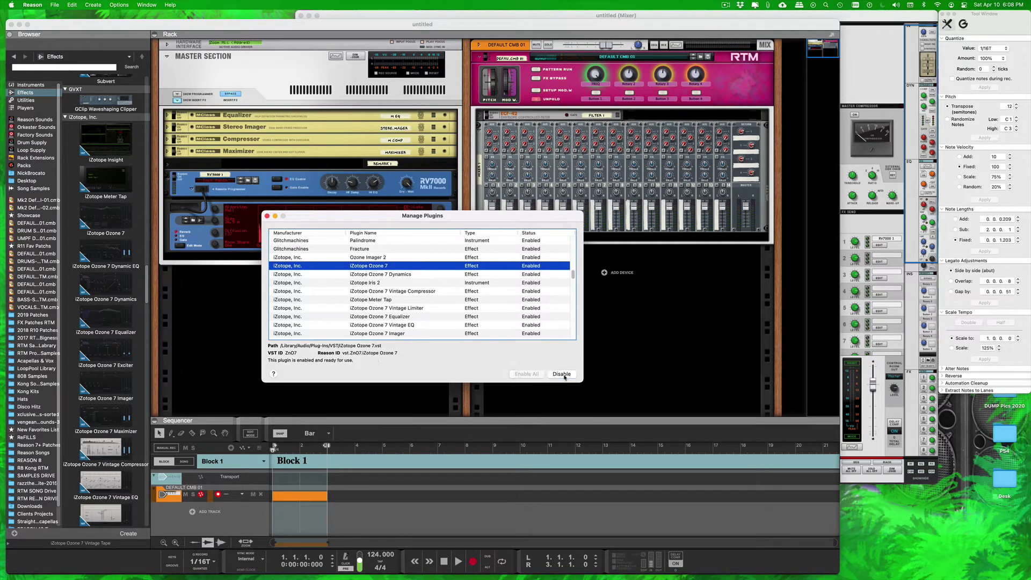
pyautogui.click(562, 374)
pyautogui.press('Return')
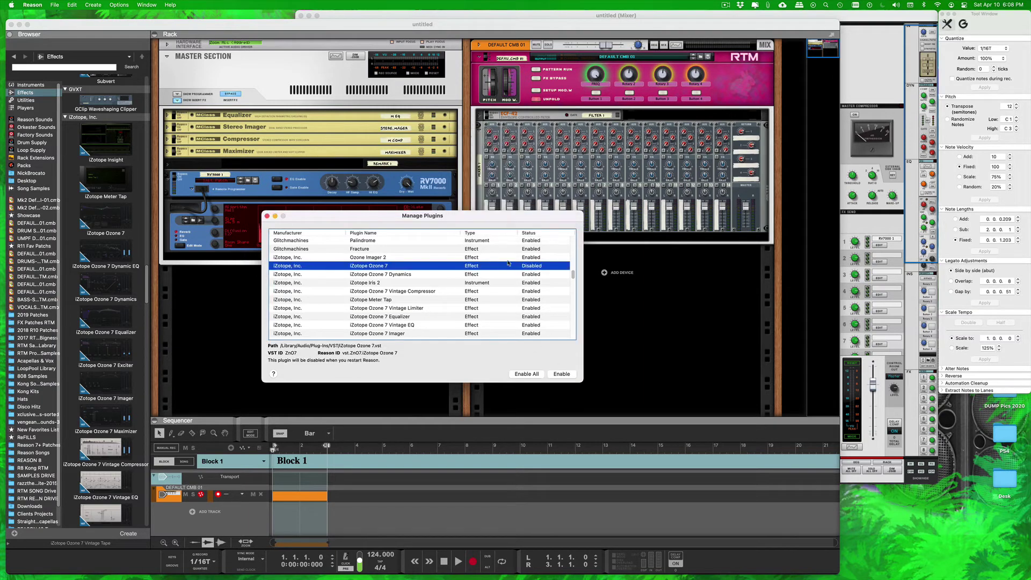
pyautogui.click(556, 376)
pyautogui.click(556, 376)
pyautogui.press('Return')
pyautogui.click(556, 376)
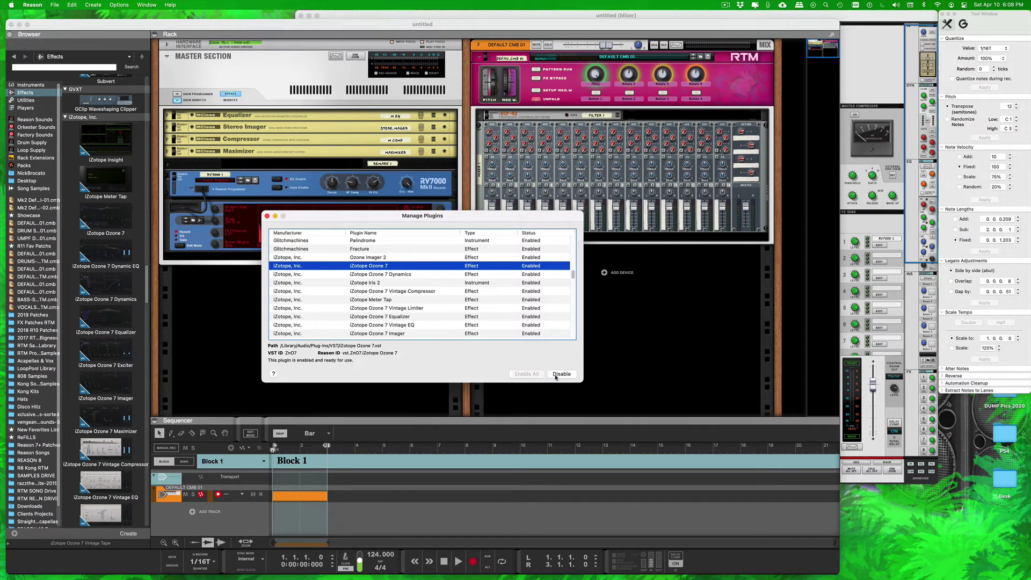
pyautogui.click(556, 376)
pyautogui.press('Return')
pyautogui.click(556, 375)
pyautogui.click(556, 374)
pyautogui.press('Return')
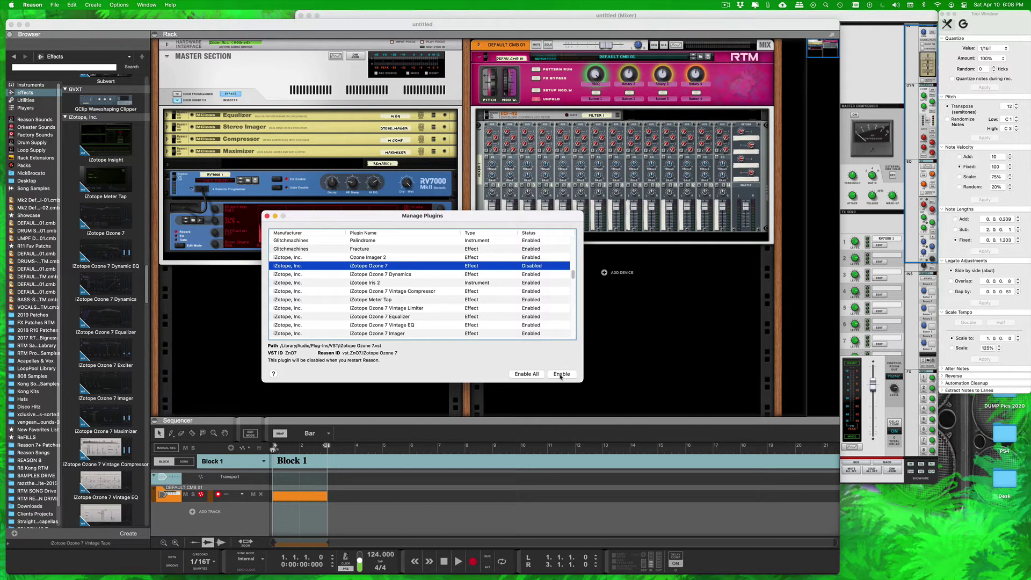
# Disable the Ozone 7 Dynamics and Ozone 7 Vintage Compressor plugins
pyautogui.click(530, 276)
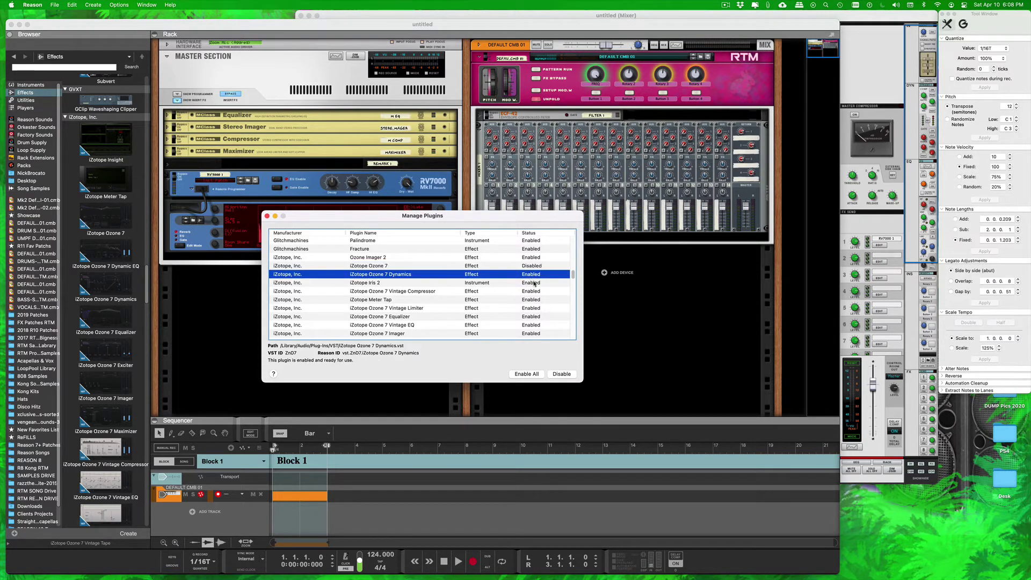
pyautogui.click(573, 376)
pyautogui.press('Return')
pyautogui.click(534, 291)
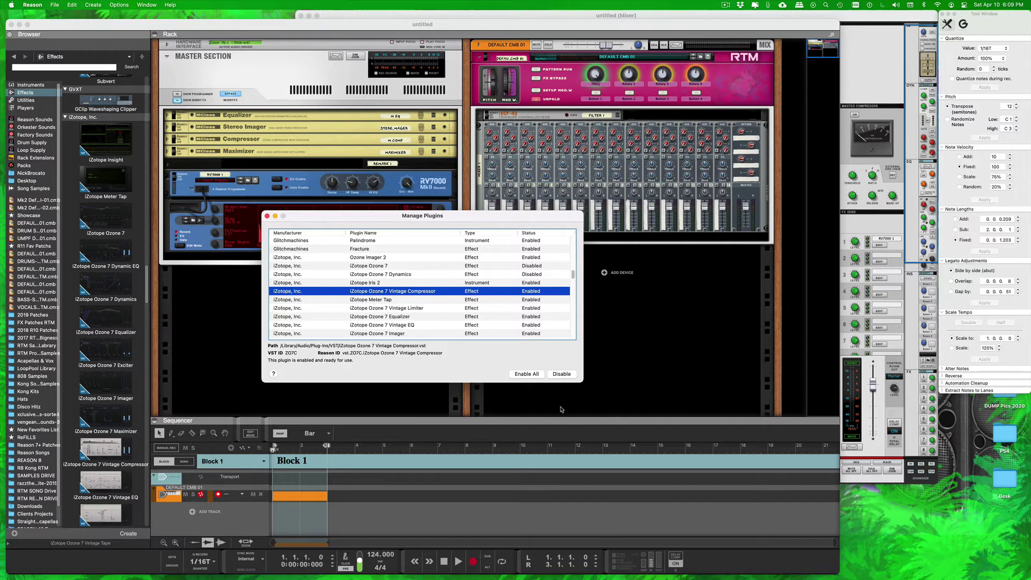
pyautogui.click(564, 374)
pyautogui.press('Return')
# Disable the Ozone 7 Vintage Limiter and Ozone 7 Equalizer plugins
pyautogui.click(381, 309)
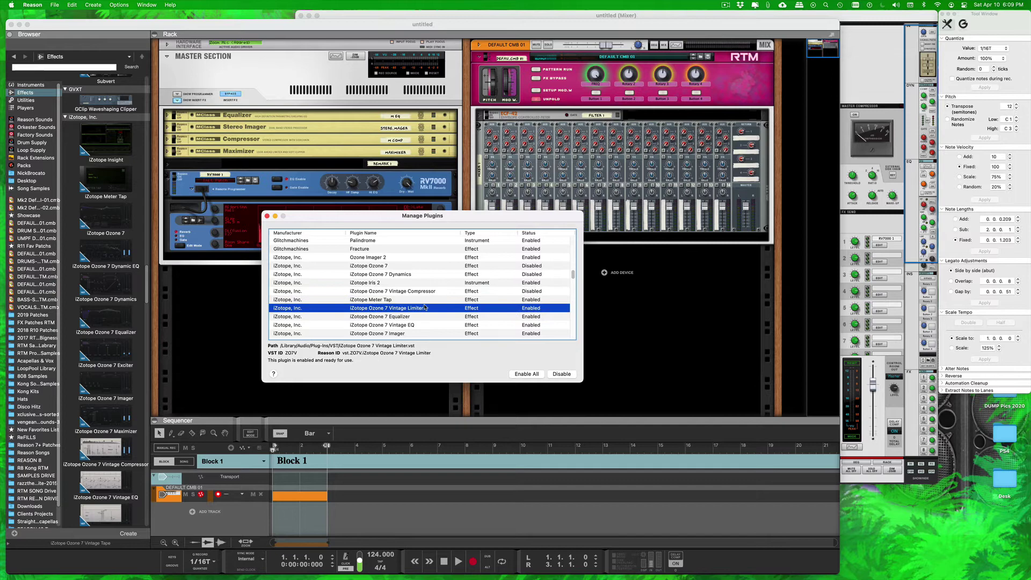
pyautogui.click(562, 374)
pyautogui.click(539, 213)
pyautogui.click(530, 317)
pyautogui.click(561, 374)
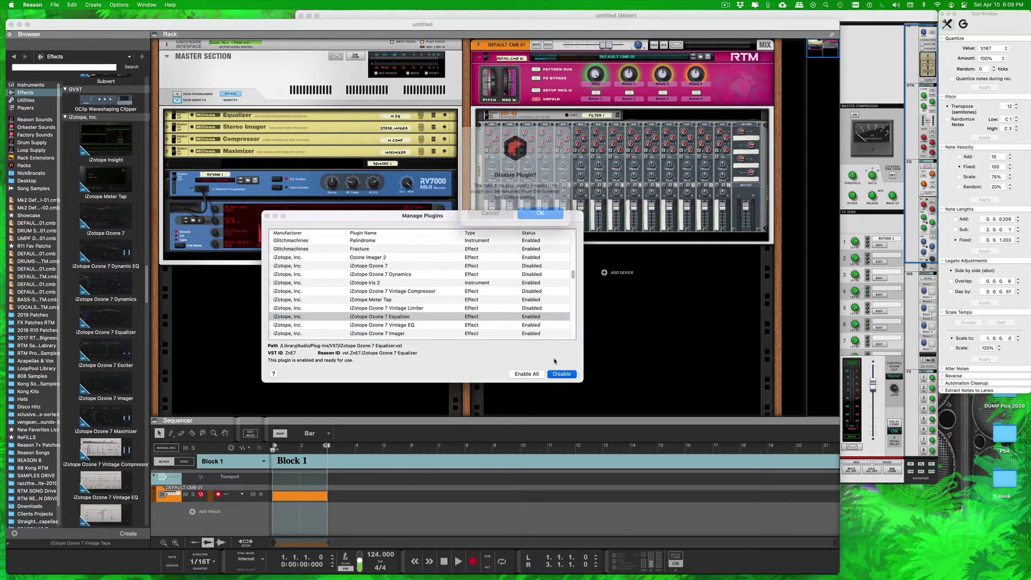
pyautogui.click(539, 213)
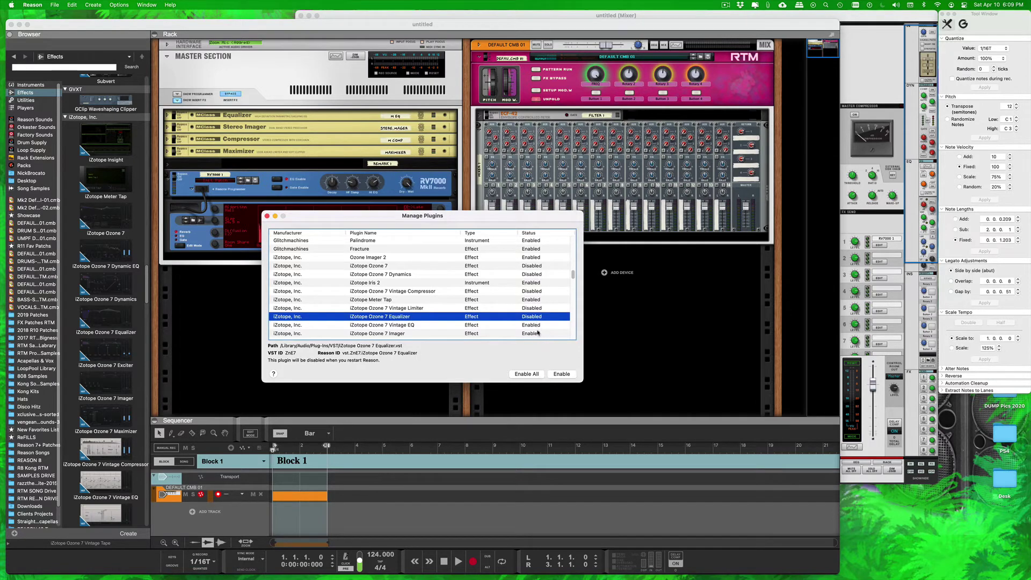
# Disable the Ozone 7 Vintage EQ and Ozone 7 Imager plugins
pyautogui.click(539, 326)
pyautogui.click(558, 375)
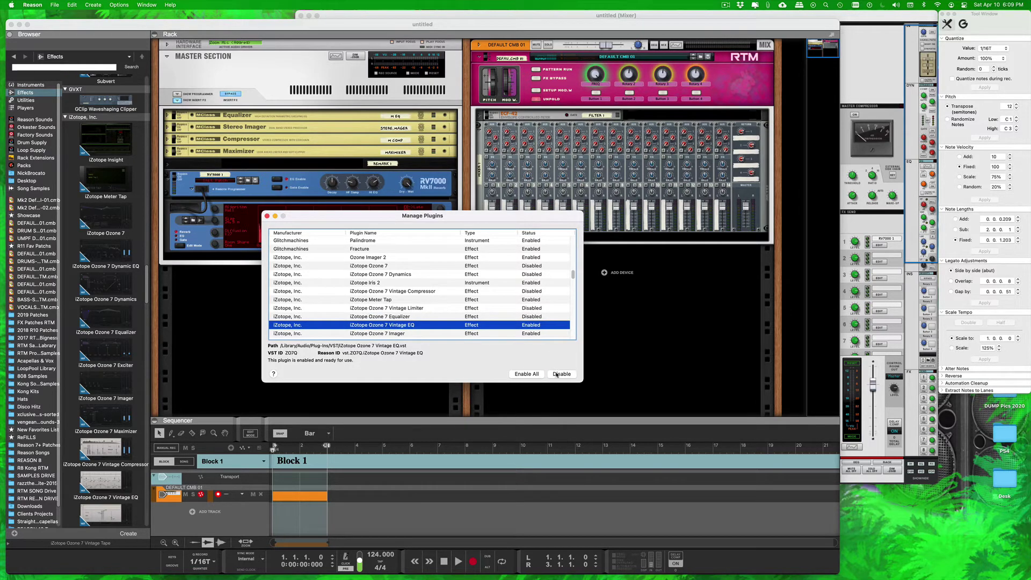
pyautogui.click(539, 213)
pyautogui.click(531, 334)
pyautogui.click(562, 374)
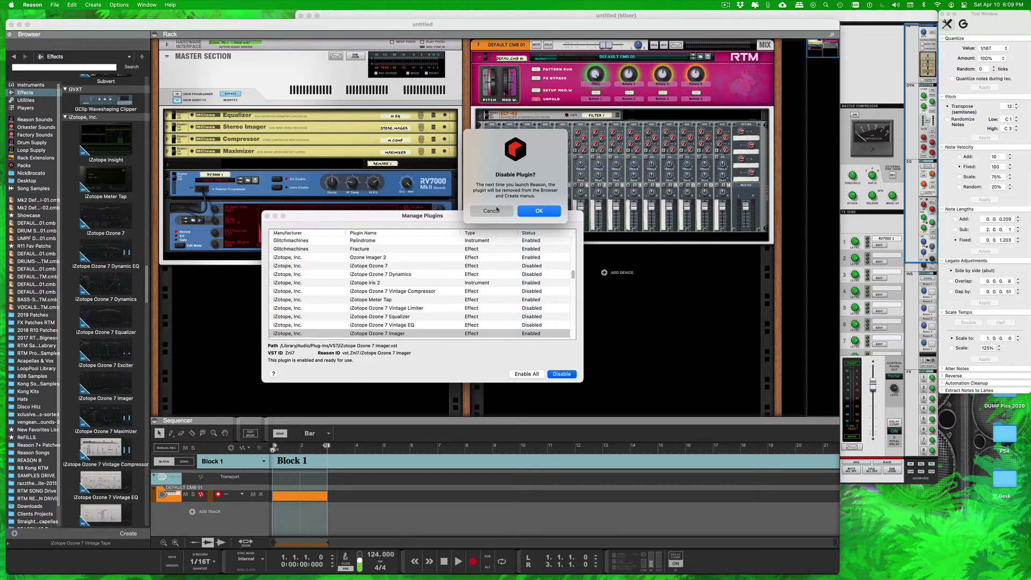
pyautogui.click(549, 211)
# Disable the Ozone 7 Maximizer plugin and select Ozone 7 Exciter
pyautogui.scroll(-3, 378, 266)
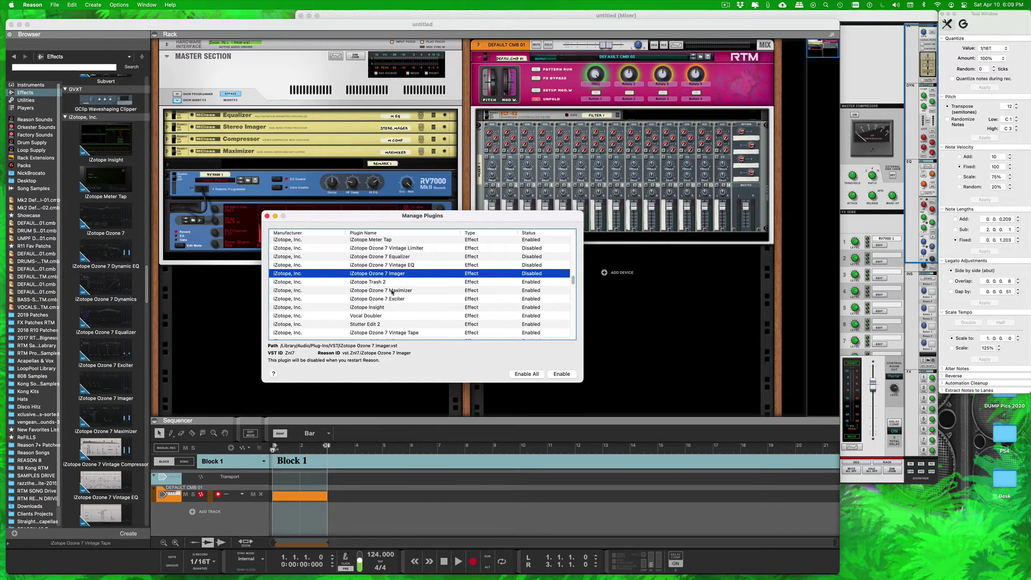
pyautogui.click(392, 292)
pyautogui.click(559, 376)
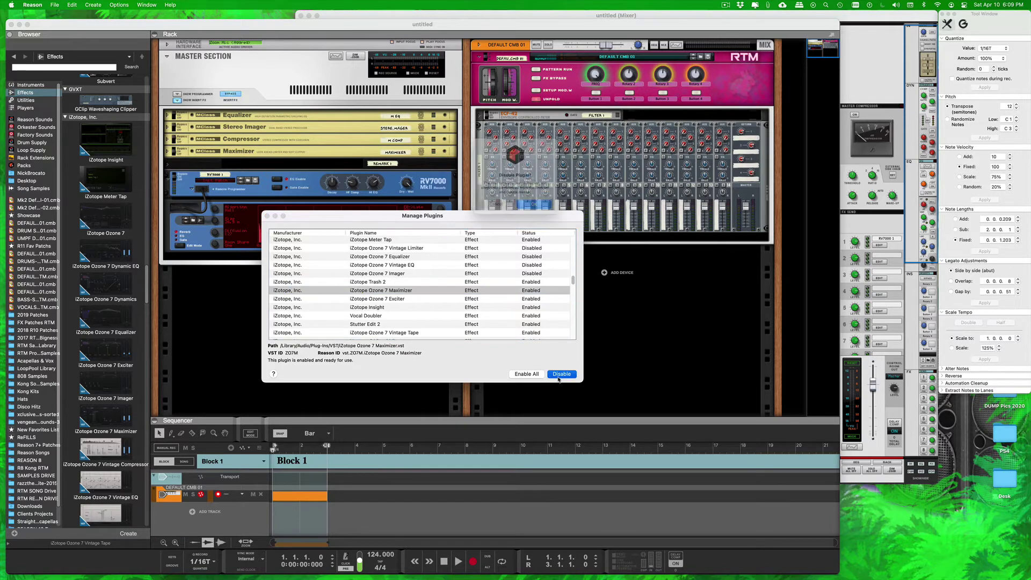
pyautogui.press('Return')
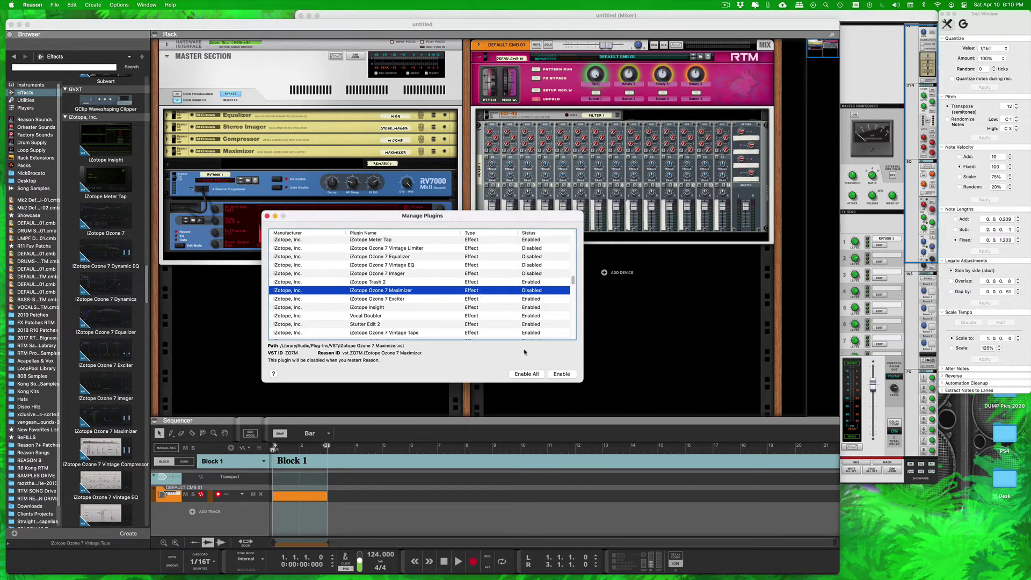
pyautogui.click(565, 376)
pyautogui.click(555, 375)
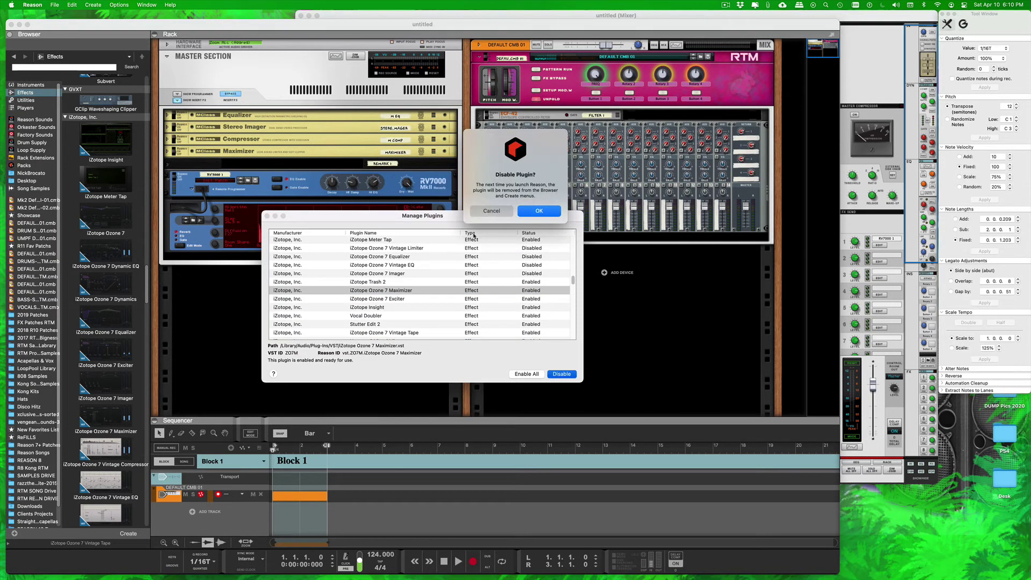
pyautogui.click(539, 212)
pyautogui.click(387, 299)
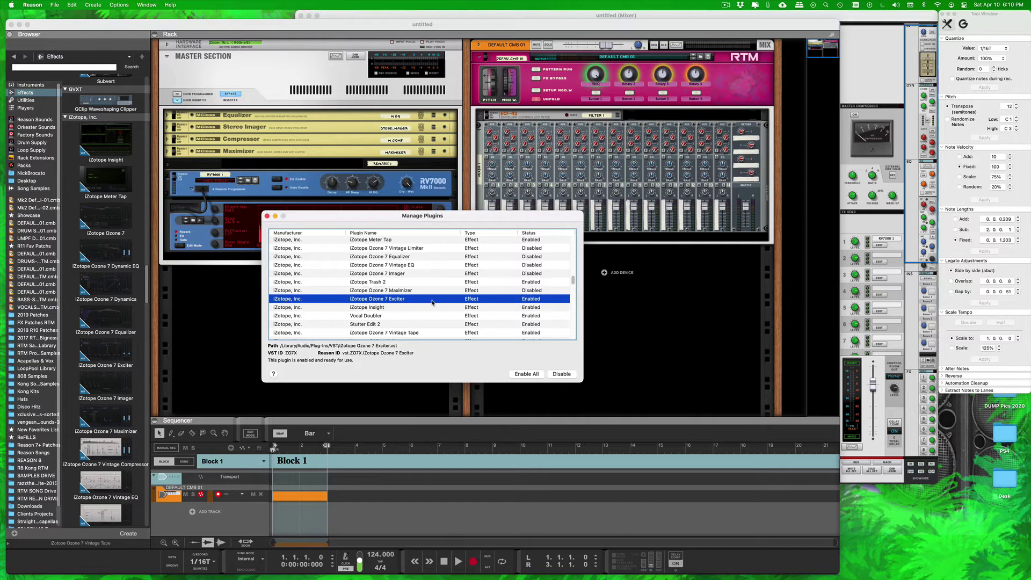
# Disable Ozone 7 Exciter and then Ozone 7 Dynamic EQ, checking the end of the list
pyautogui.click(559, 375)
pyautogui.press('Return')
pyautogui.scroll(-1, 428, 323)
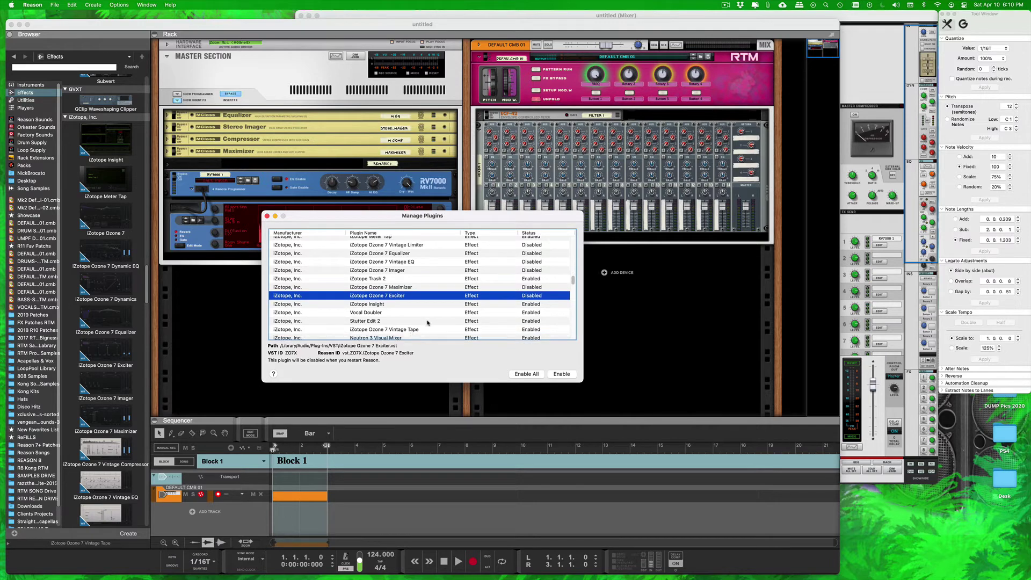
pyautogui.scroll(-2, 429, 323)
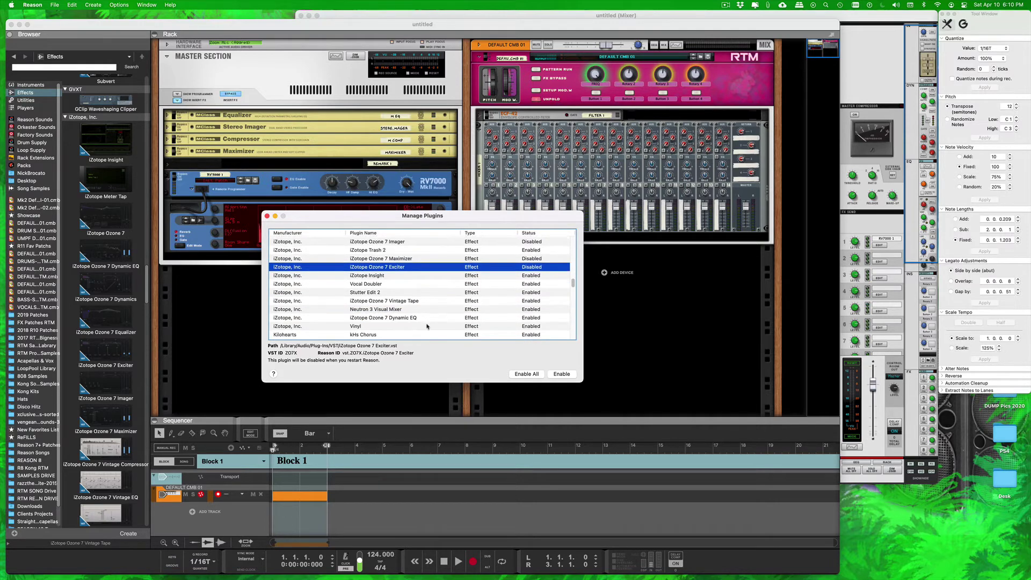
pyautogui.click(411, 318)
pyautogui.click(562, 374)
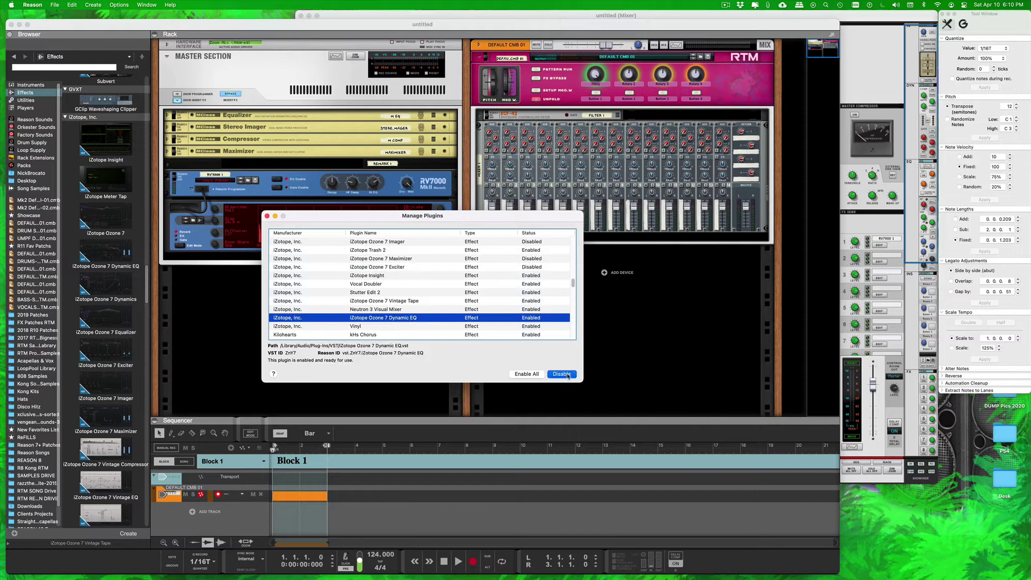
pyautogui.press('Return')
pyautogui.scroll(-6, 430, 245)
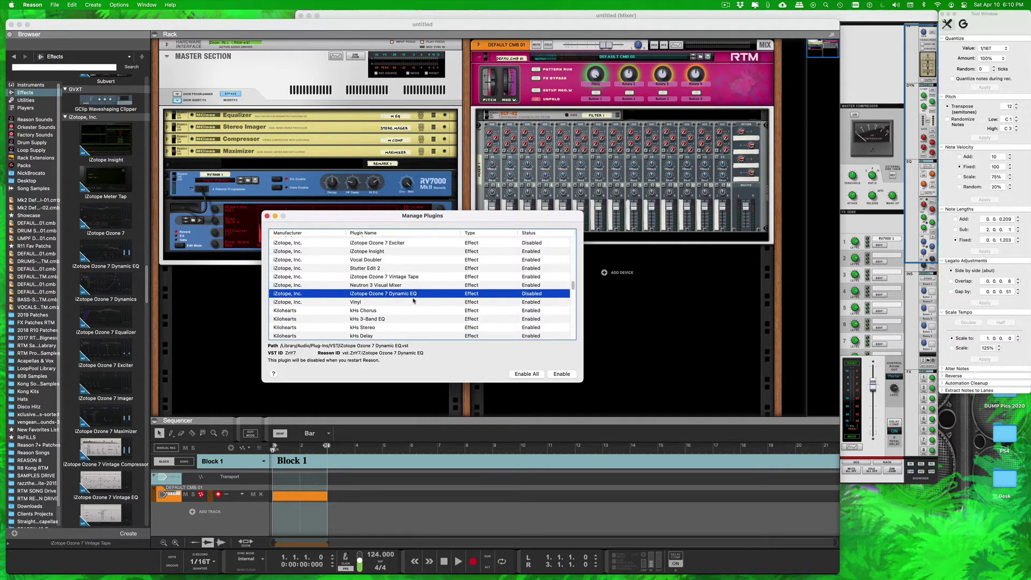
pyautogui.scroll(-15, 415, 301)
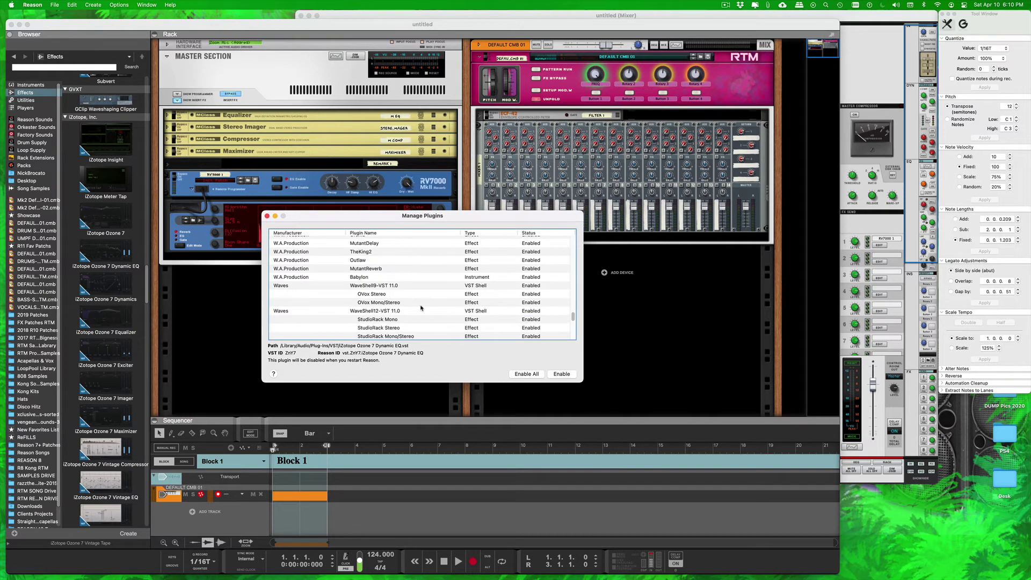
pyautogui.scroll(3, 452, 297)
pyautogui.scroll(-15, 451, 297)
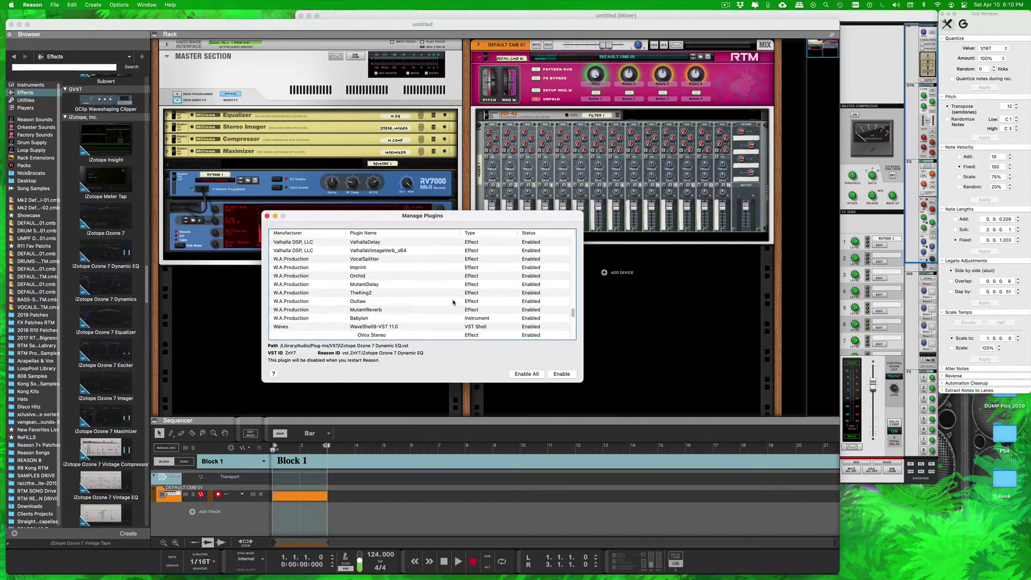
pyautogui.scroll(2, 452, 301)
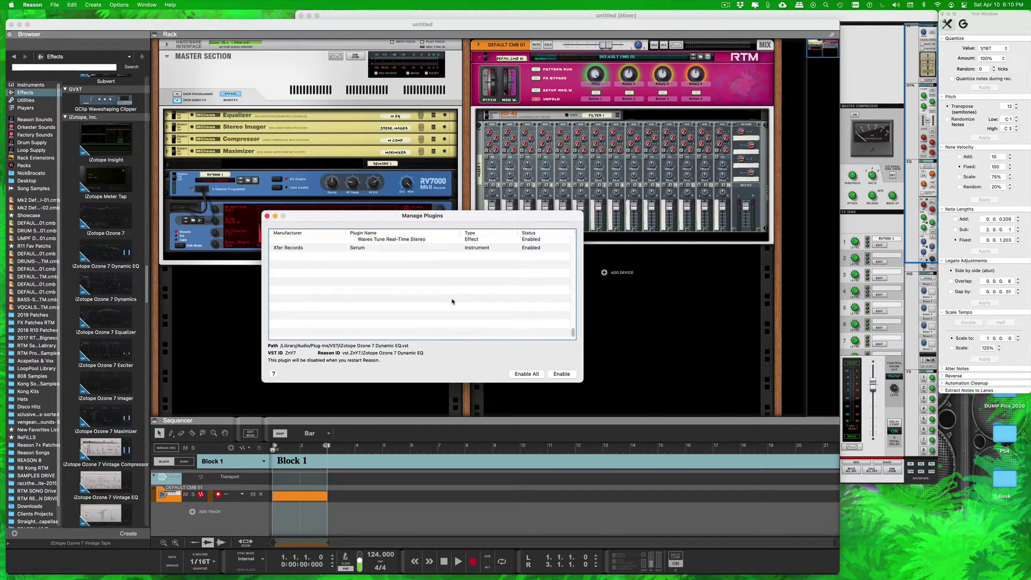
# Disable the Xfer Records Serum instrument and scroll back up the plugin list
pyautogui.click(405, 282)
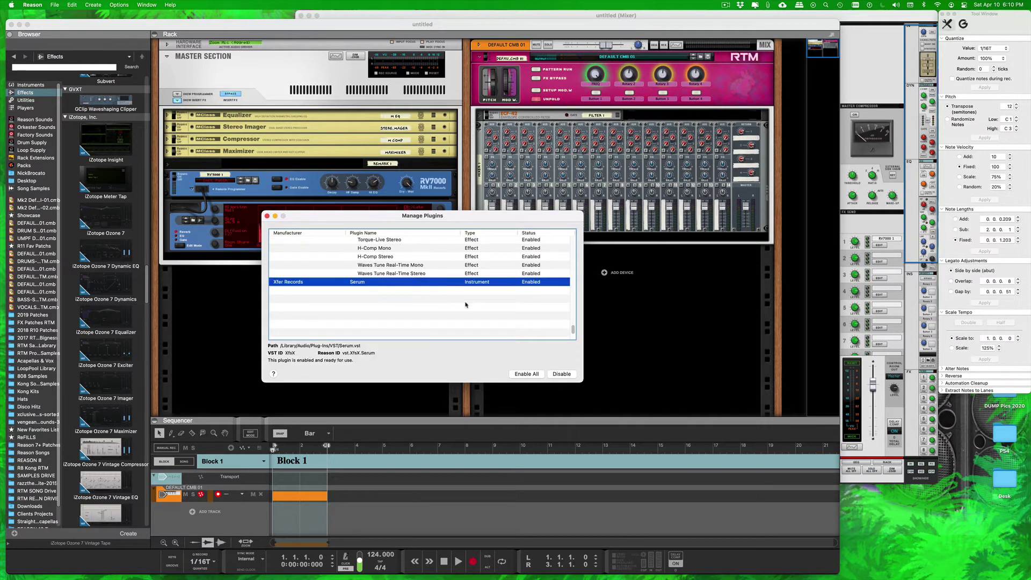
pyautogui.click(562, 375)
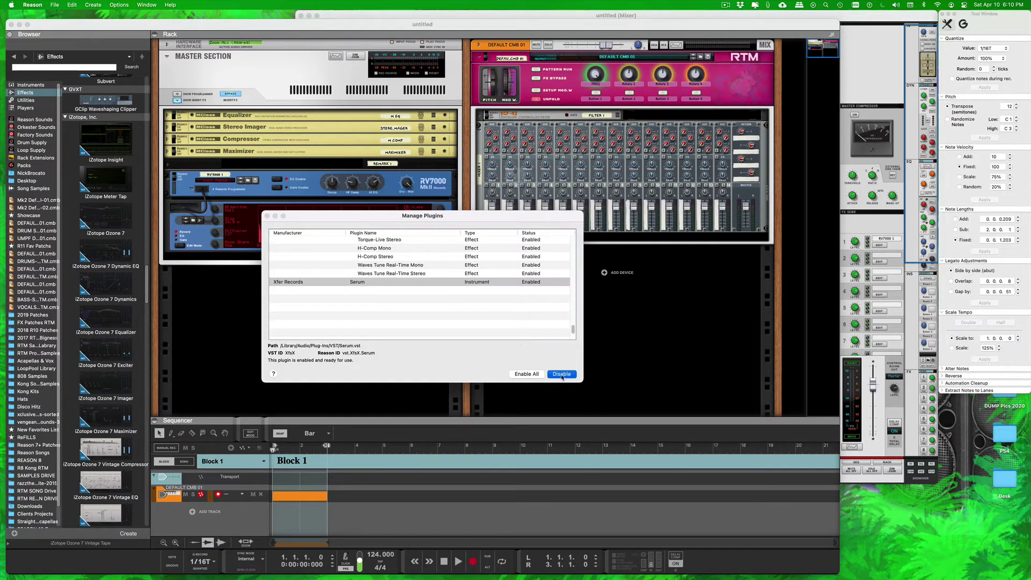
pyautogui.click(542, 210)
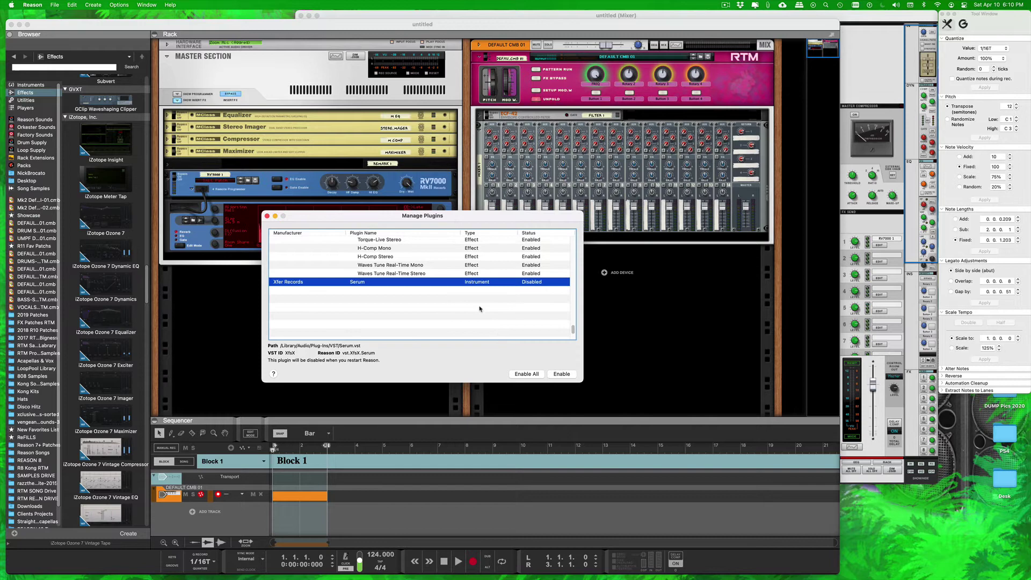
pyautogui.scroll(5, 500, 310)
pyautogui.scroll(-5, 480, 311)
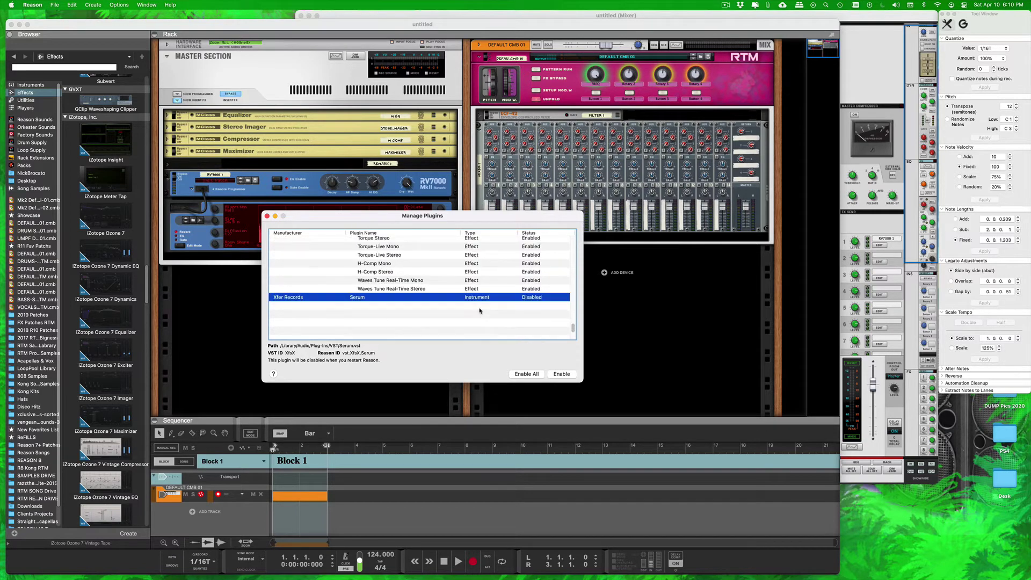
pyautogui.scroll(4, 480, 312)
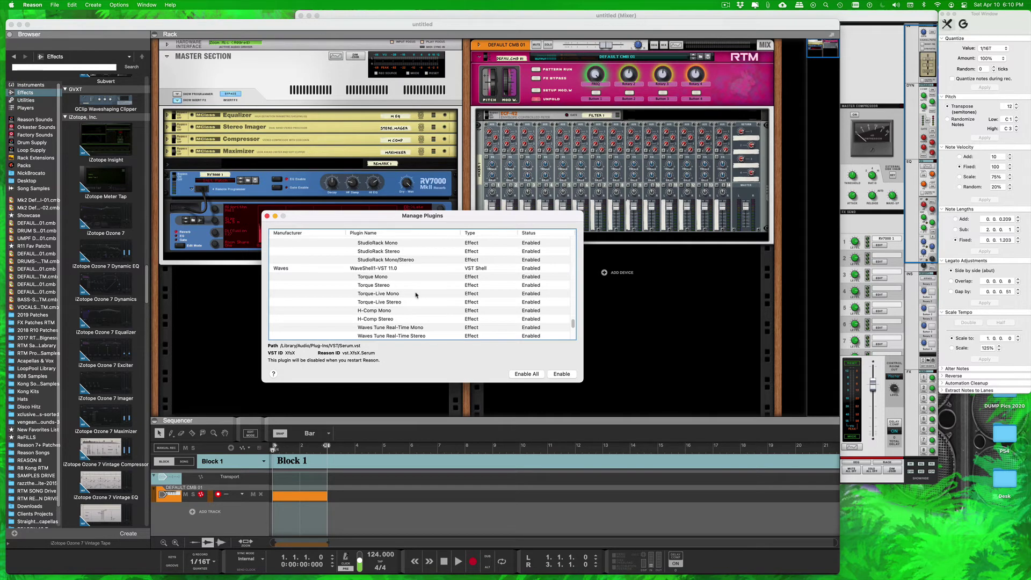
pyautogui.scroll(3, 446, 286)
pyautogui.scroll(2, 446, 286)
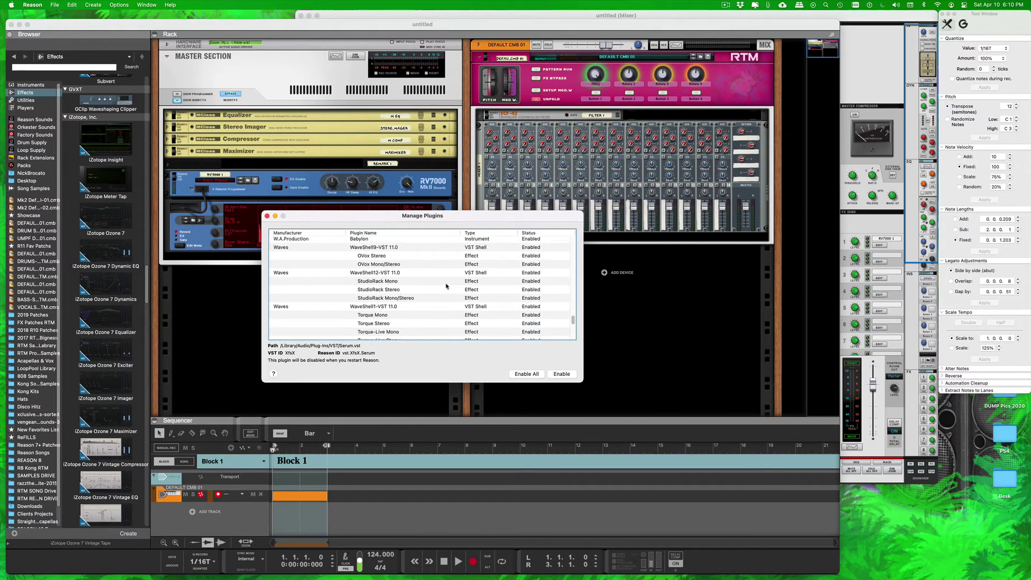
pyautogui.scroll(10, 445, 286)
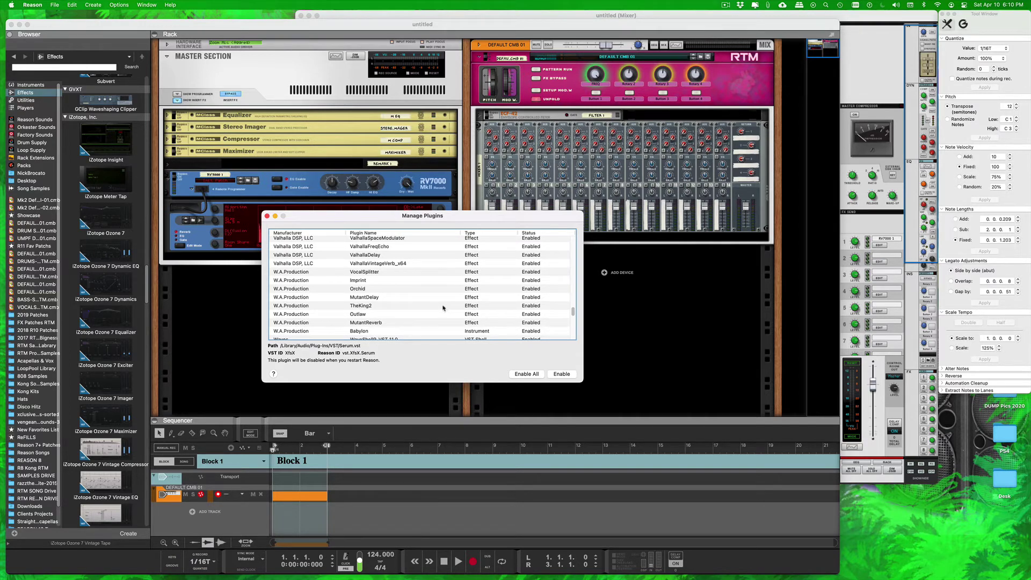
# Scroll through the Manage Plugins list to review which Ozone 7 plugins are disabled
pyautogui.scroll(-2, 444, 308)
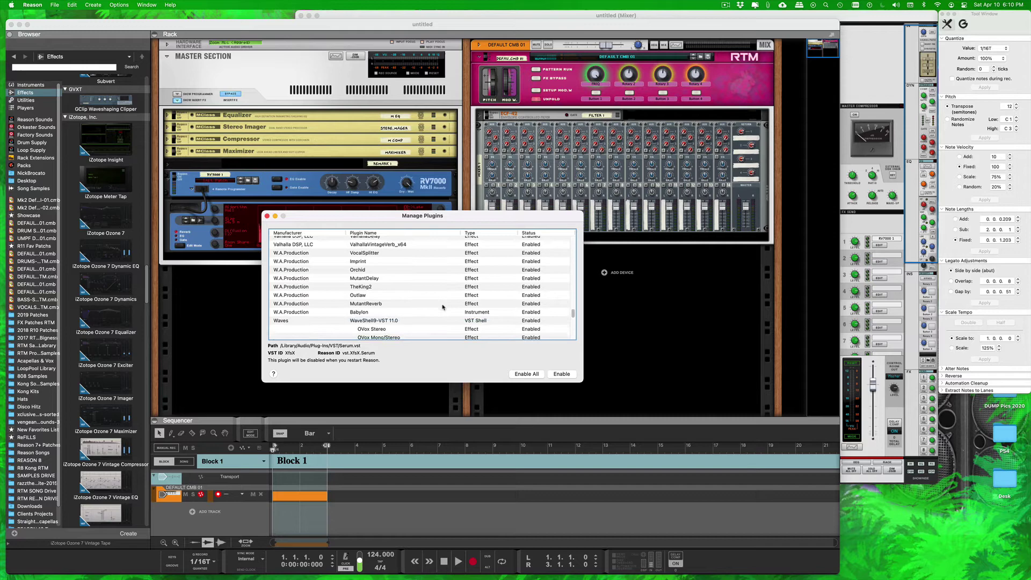
pyautogui.scroll(1, 444, 305)
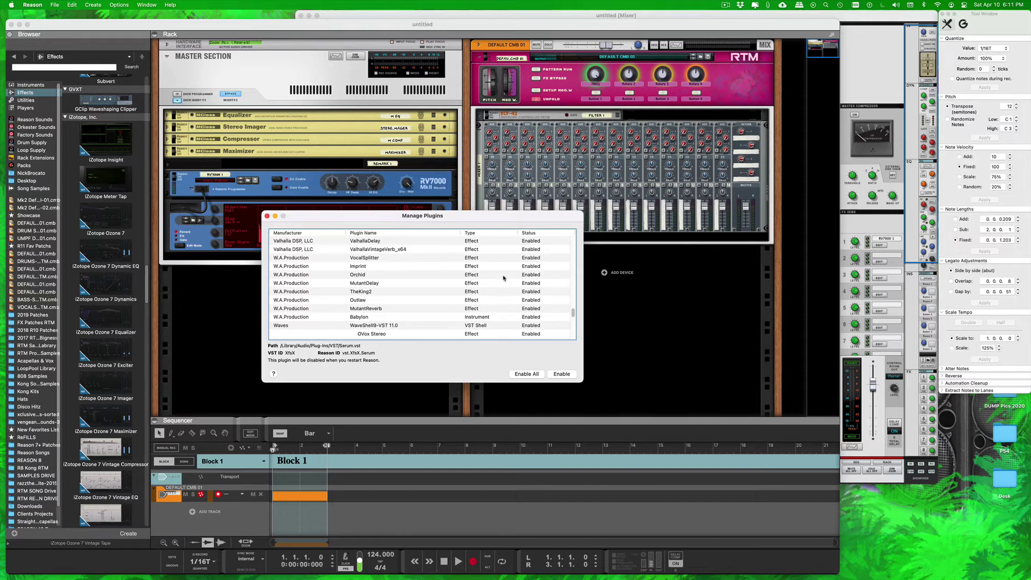
pyautogui.scroll(2, 503, 277)
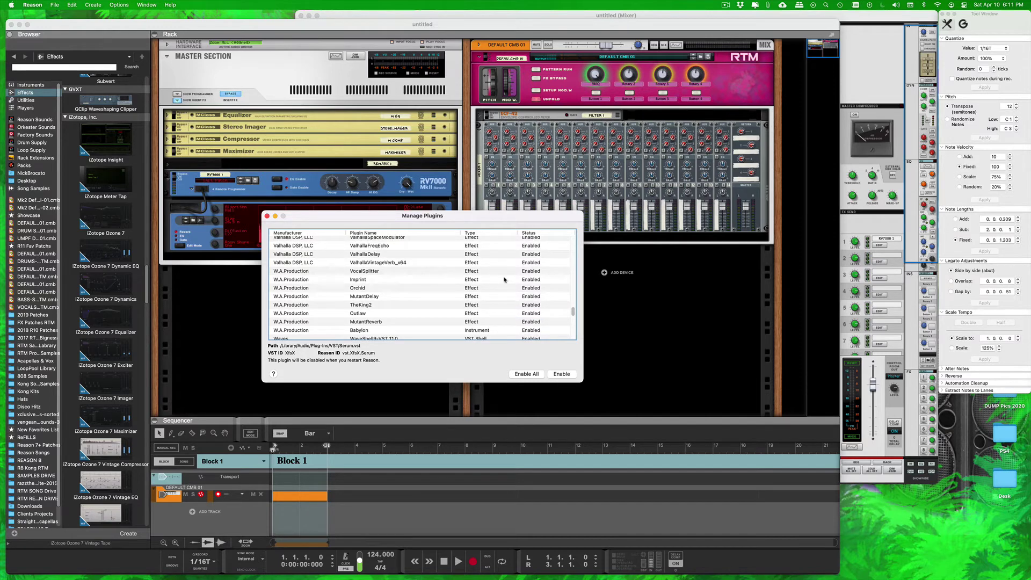
pyautogui.scroll(5, 504, 279)
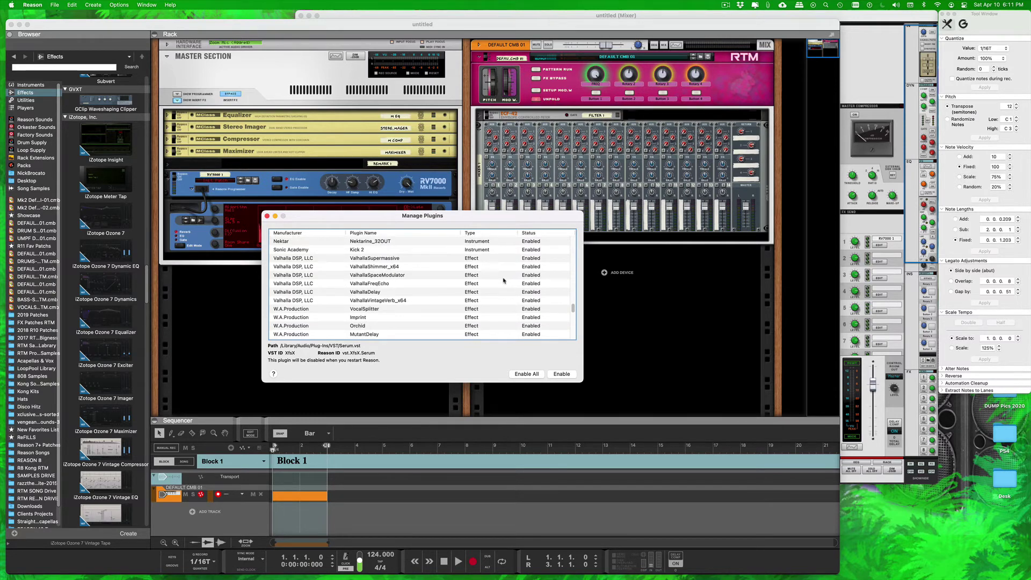
pyautogui.scroll(1, 504, 280)
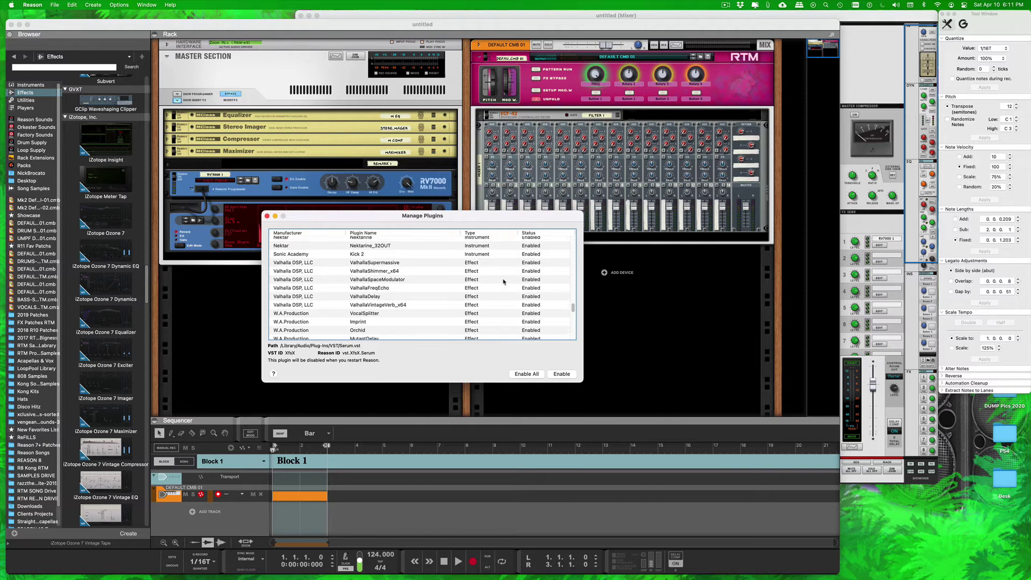
pyautogui.scroll(1, 504, 282)
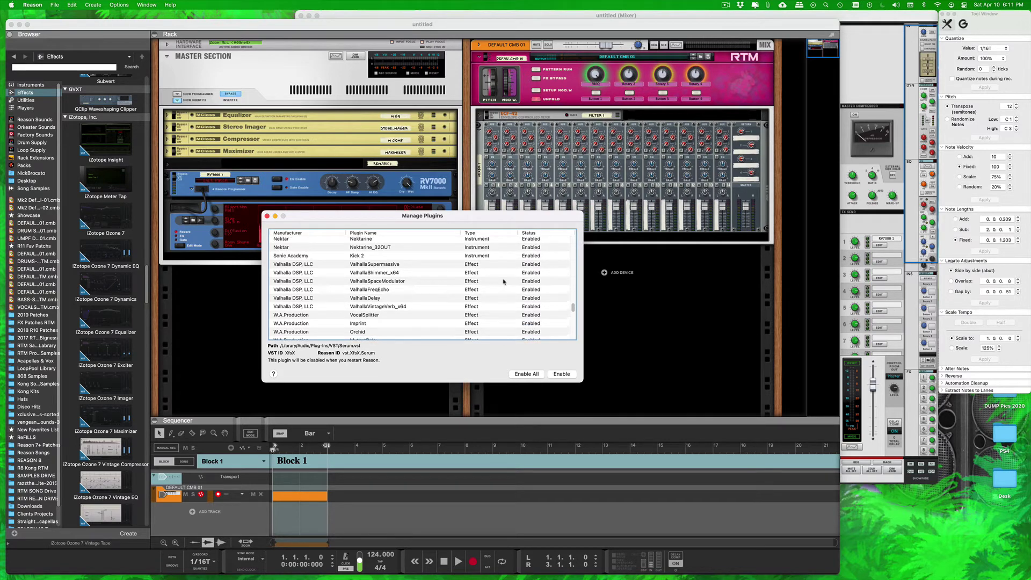
pyautogui.scroll(5, 504, 282)
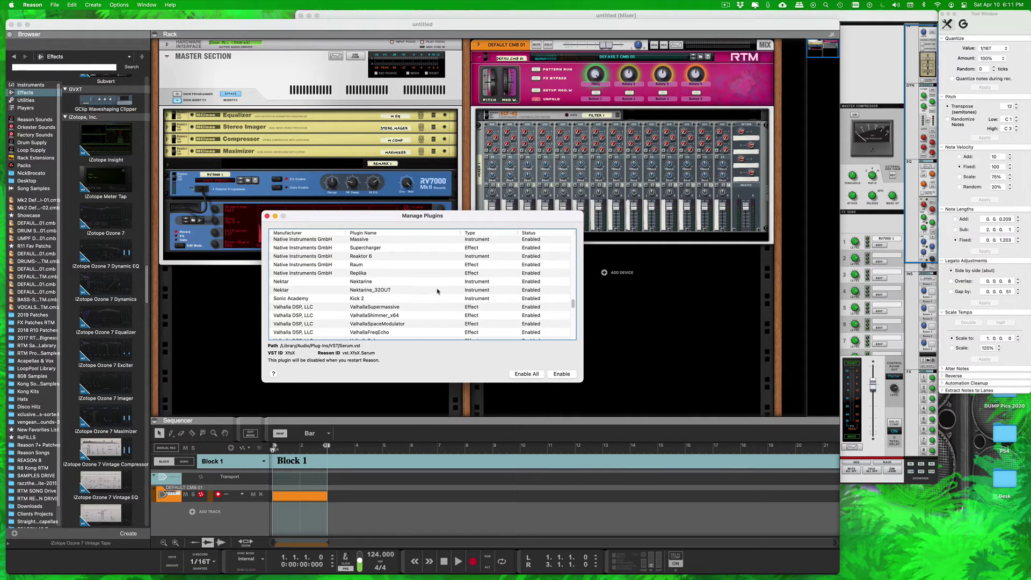
pyautogui.scroll(-6, 440, 293)
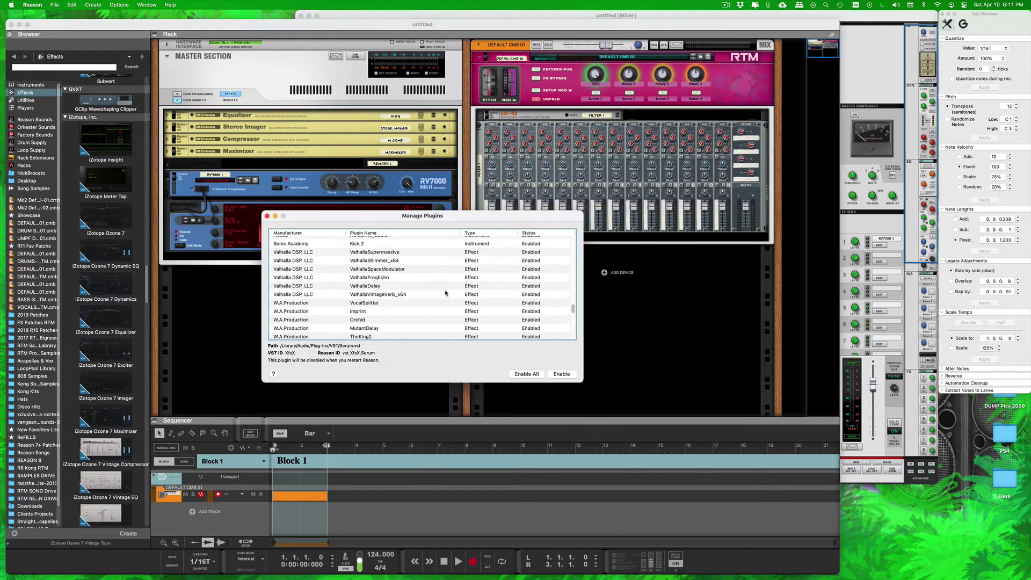
pyautogui.scroll(8, 445, 293)
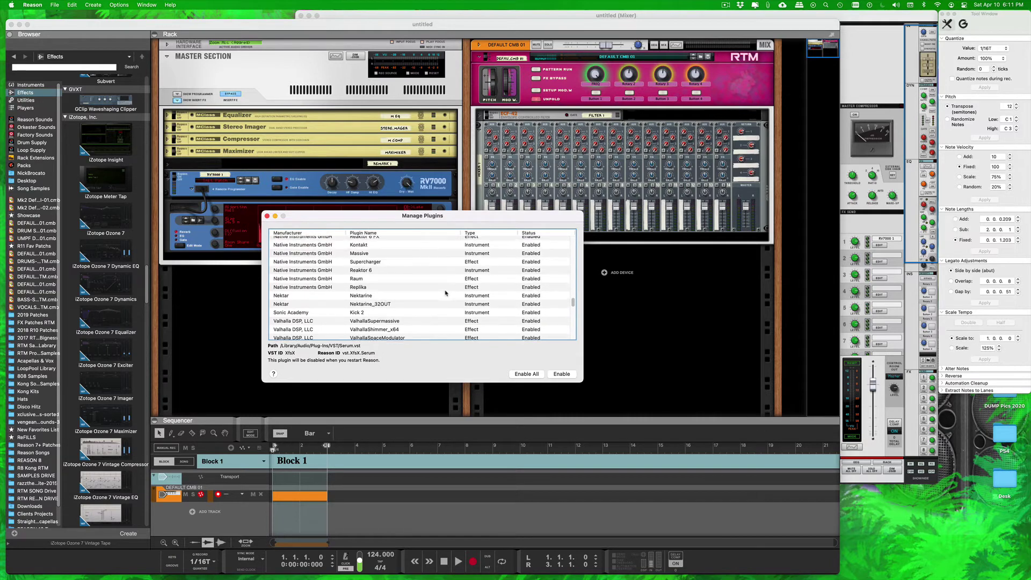
pyautogui.scroll(8, 446, 293)
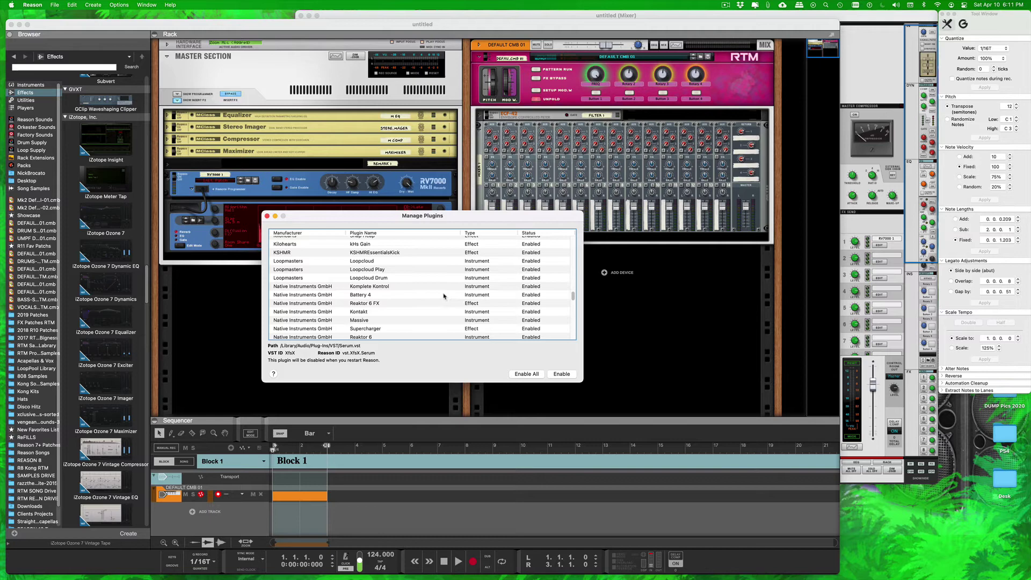
pyautogui.scroll(8, 446, 300)
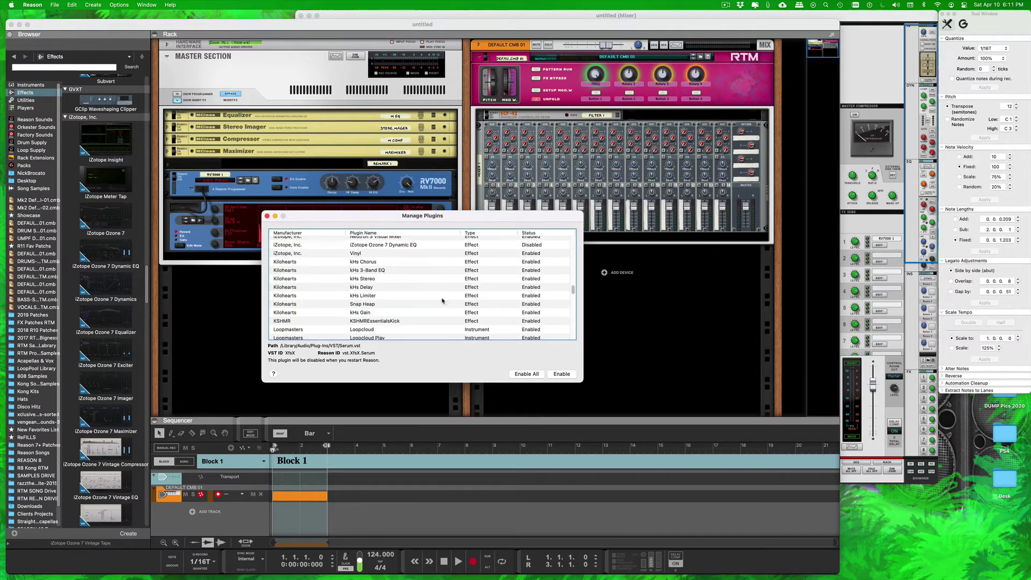
pyautogui.scroll(1, 441, 301)
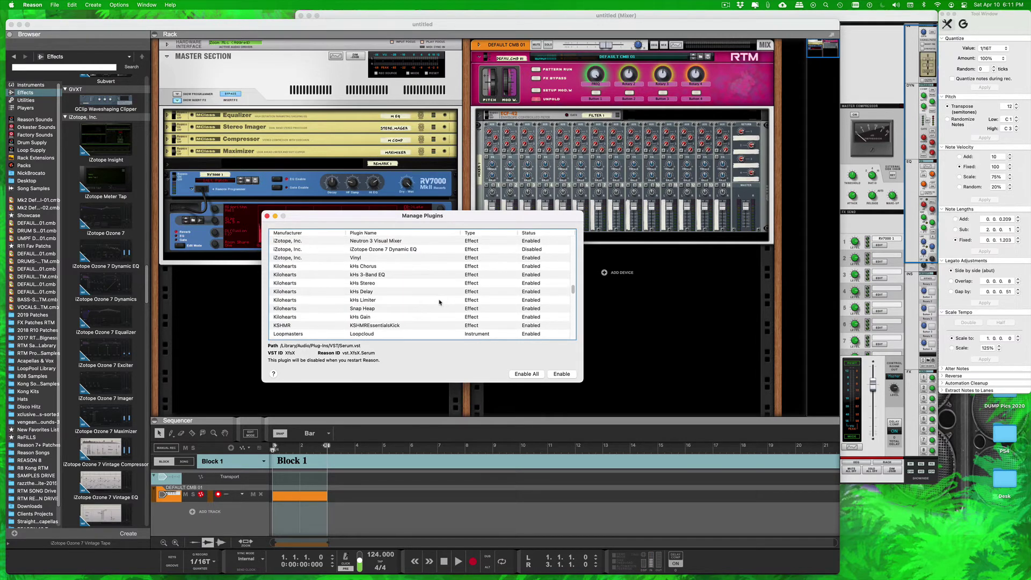
pyautogui.scroll(1, 439, 302)
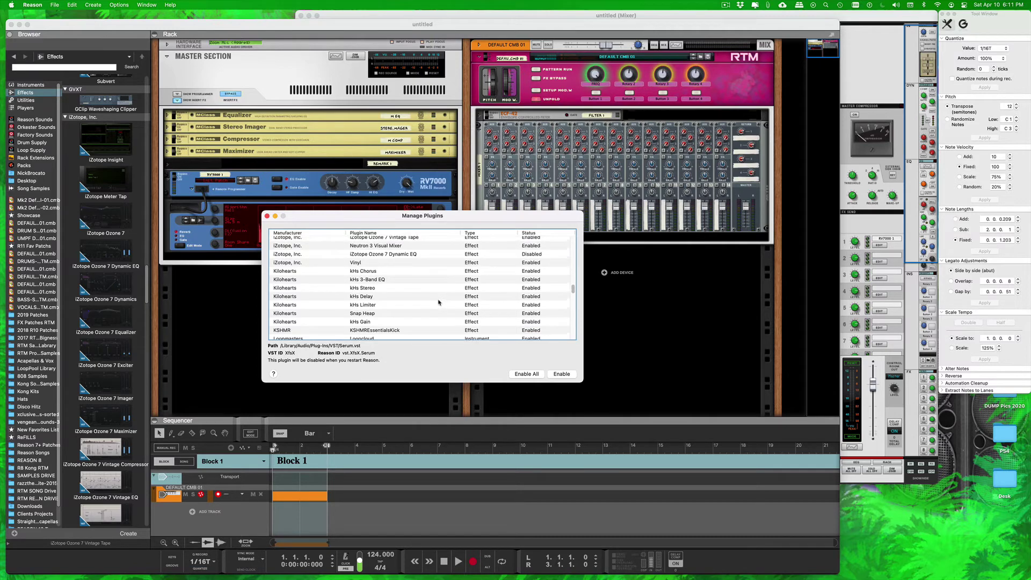
pyautogui.scroll(1, 438, 303)
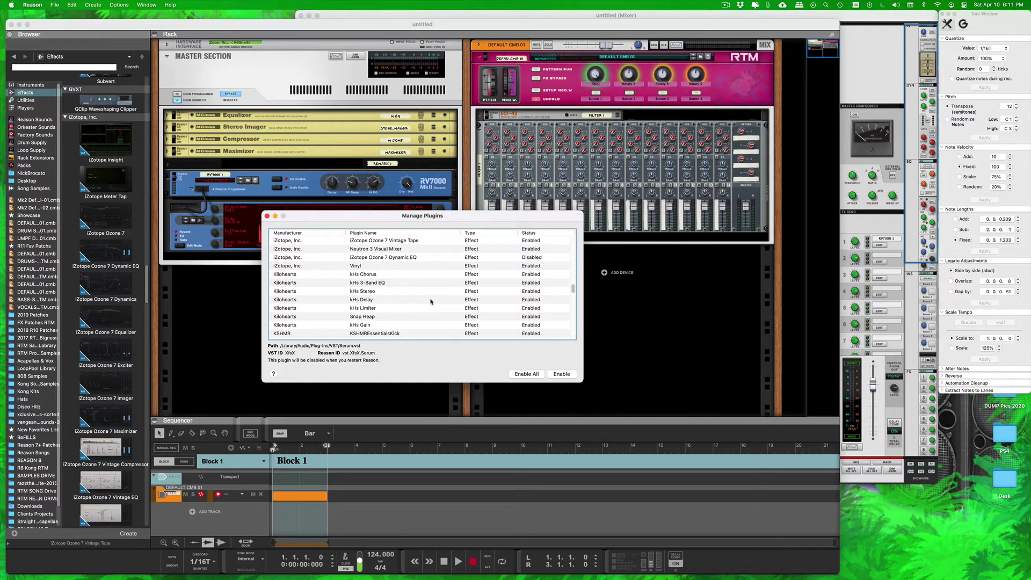
pyautogui.scroll(2, 430, 302)
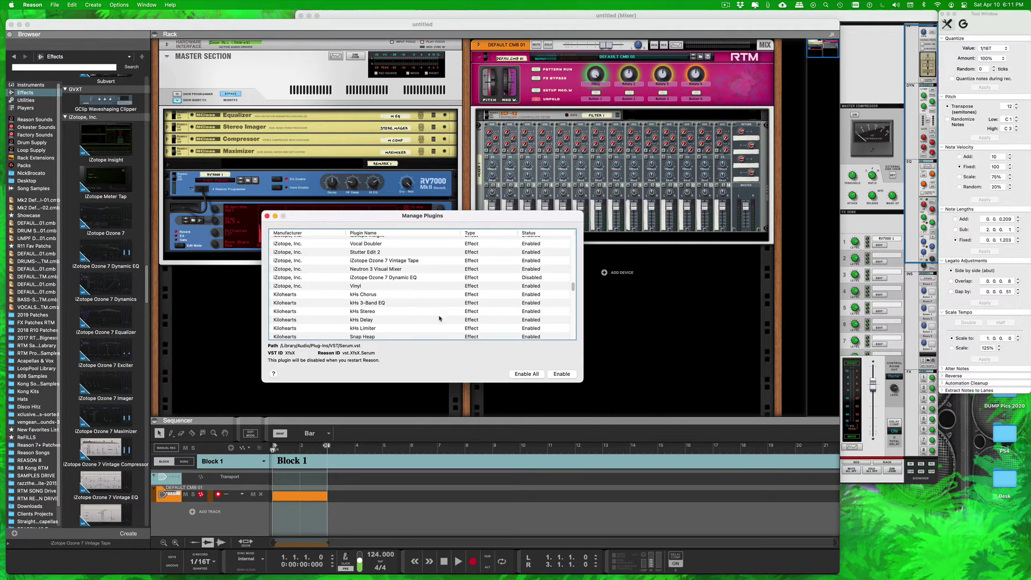
pyautogui.scroll(1, 449, 309)
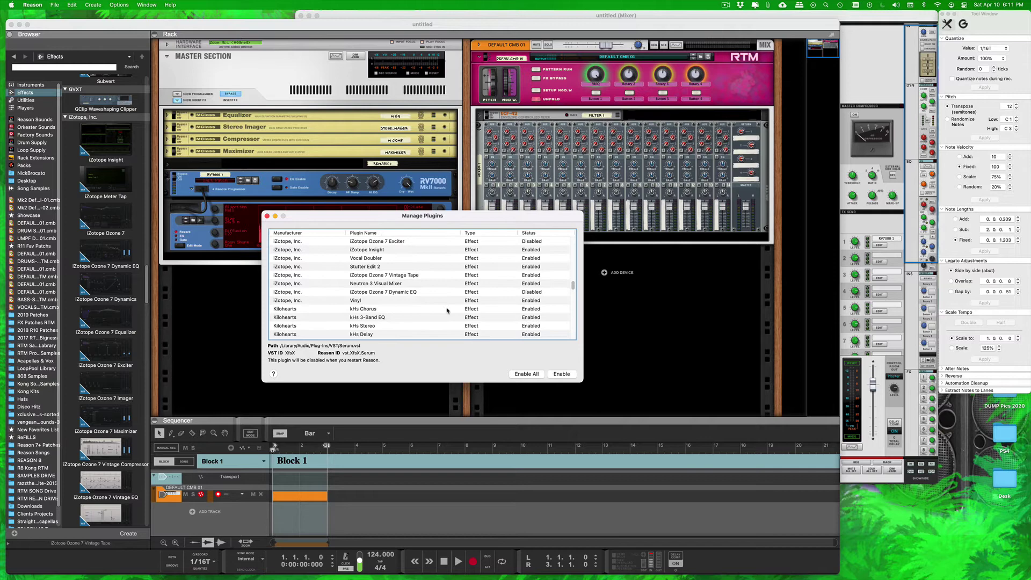
pyautogui.scroll(1, 442, 311)
pyautogui.scroll(1, 442, 311)
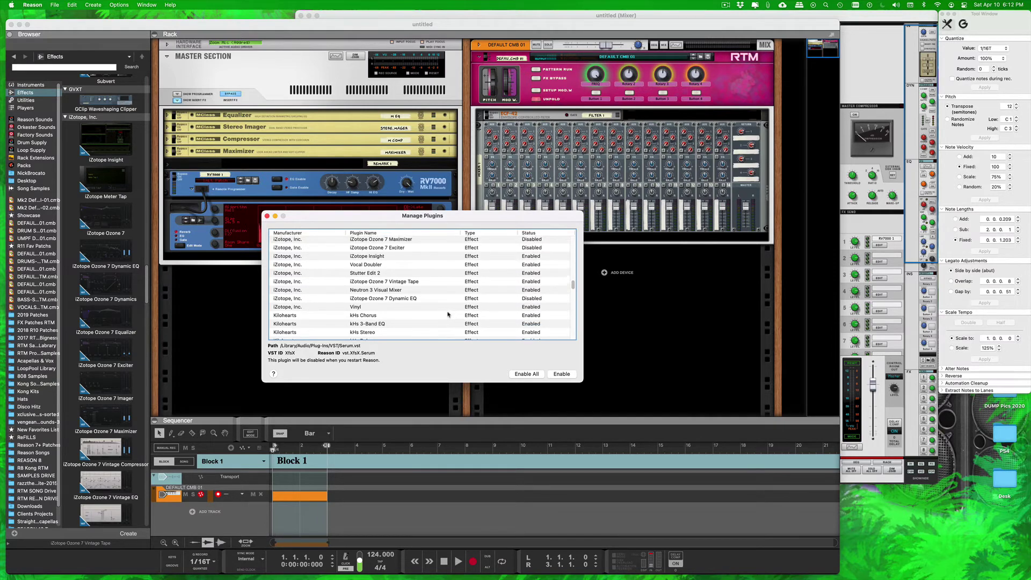
# Disable Ozone 7 Vintage Tape, leaving Vocal Doubler and Insight enabled
pyautogui.click(368, 299)
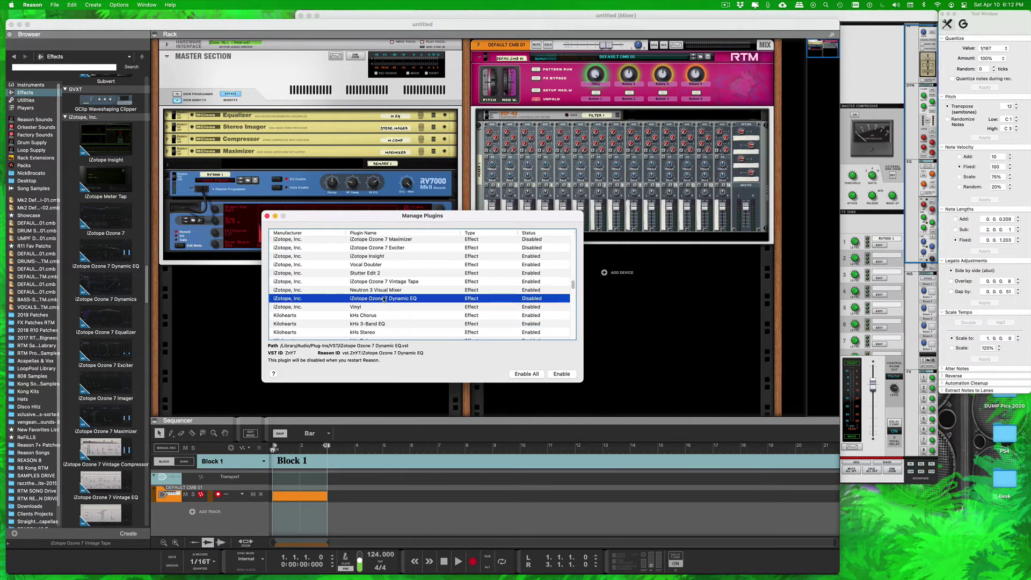
pyautogui.click(413, 283)
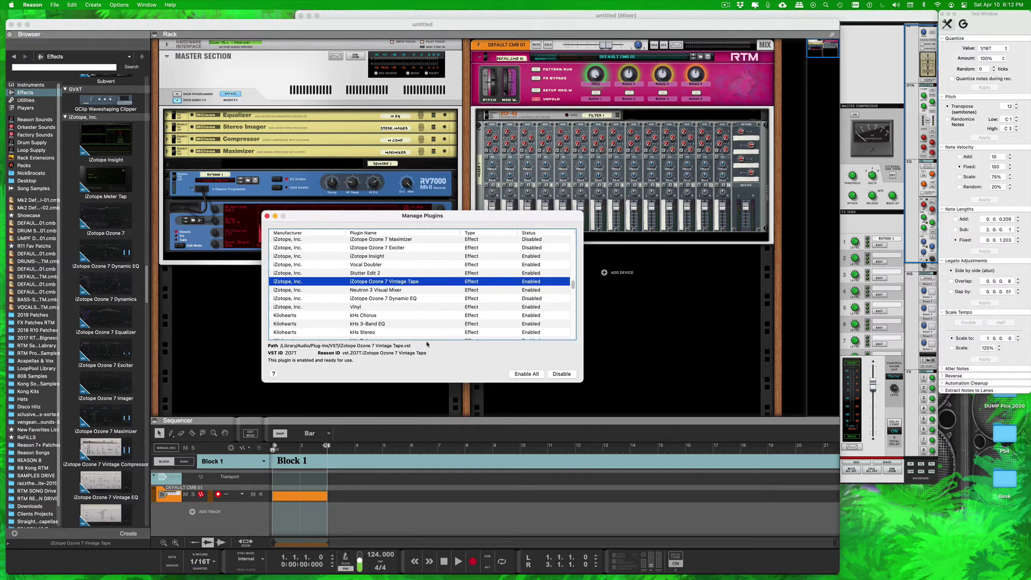
pyautogui.click(562, 374)
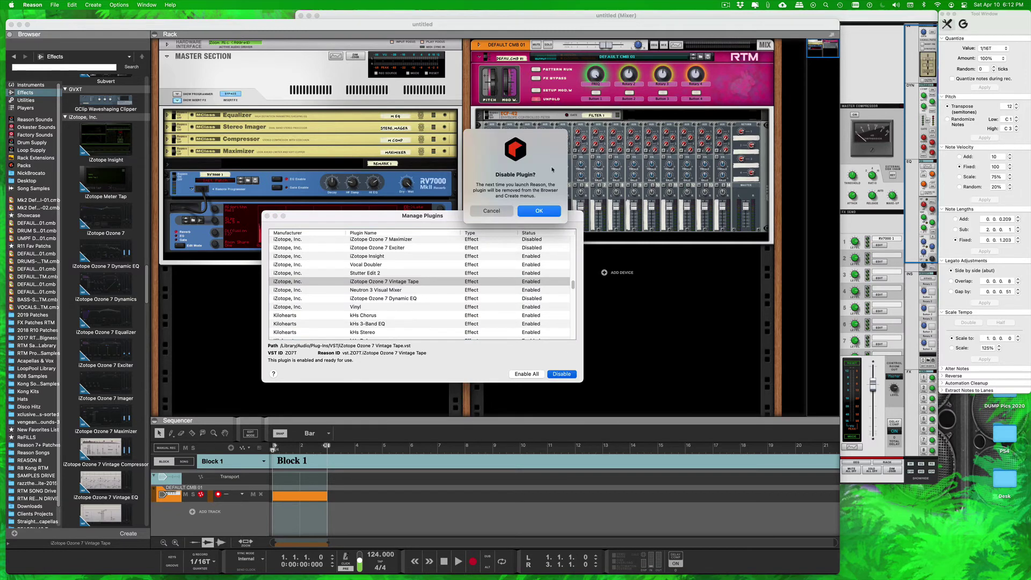
pyautogui.click(542, 210)
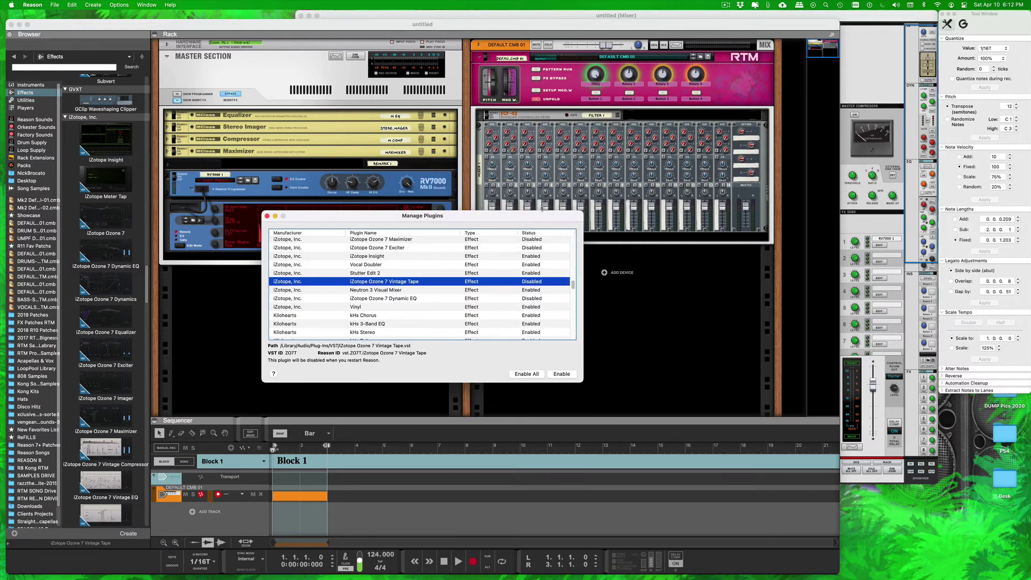
pyautogui.click(387, 265)
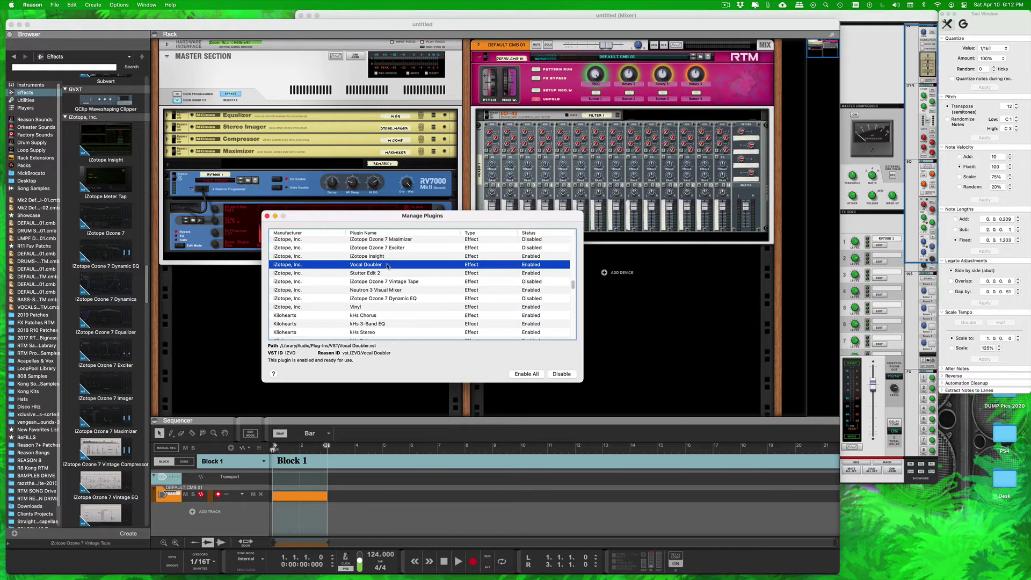
pyautogui.scroll(2, 397, 275)
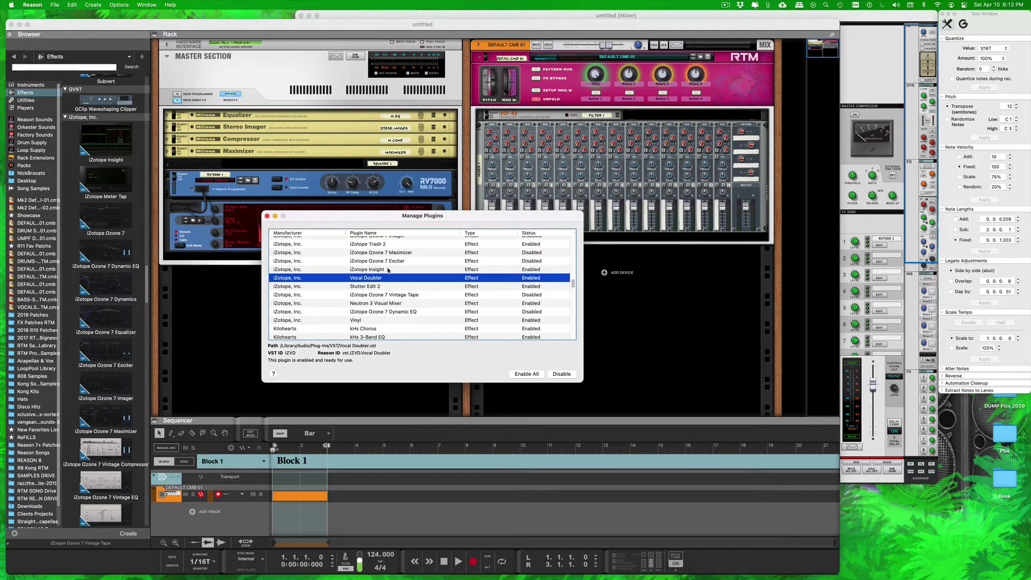
pyautogui.scroll(2, 421, 274)
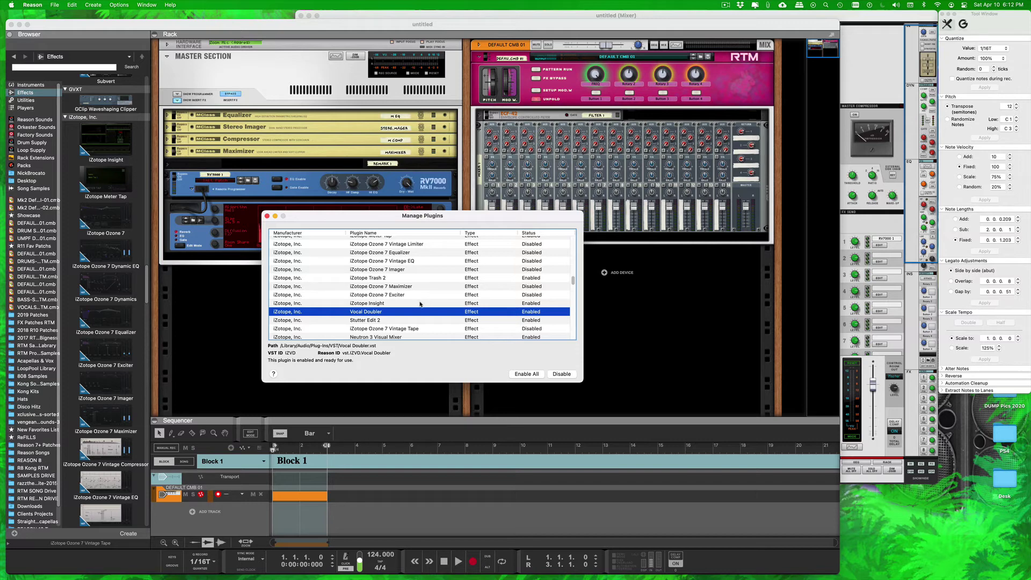
pyautogui.click(394, 295)
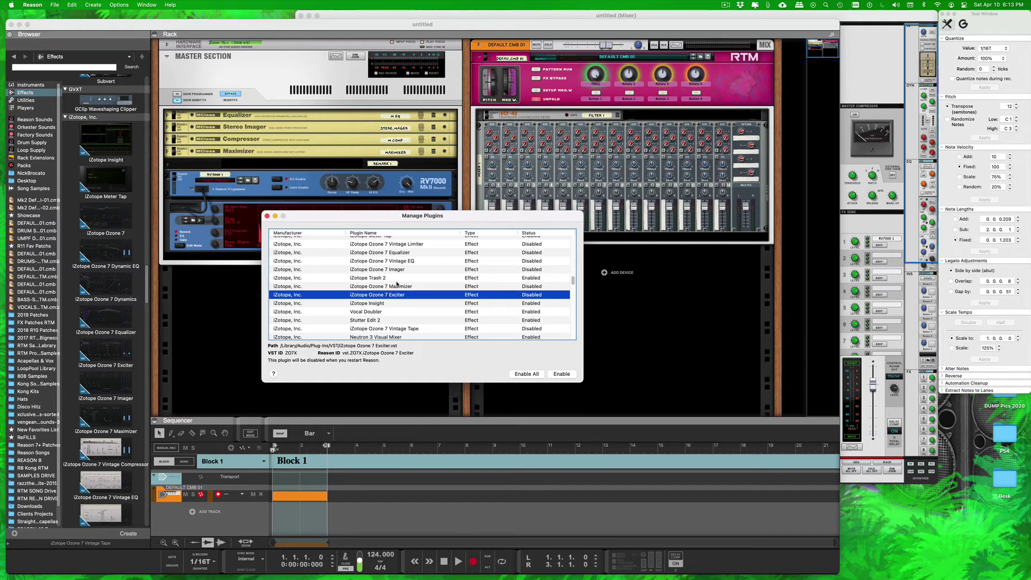
pyautogui.scroll(3, 408, 282)
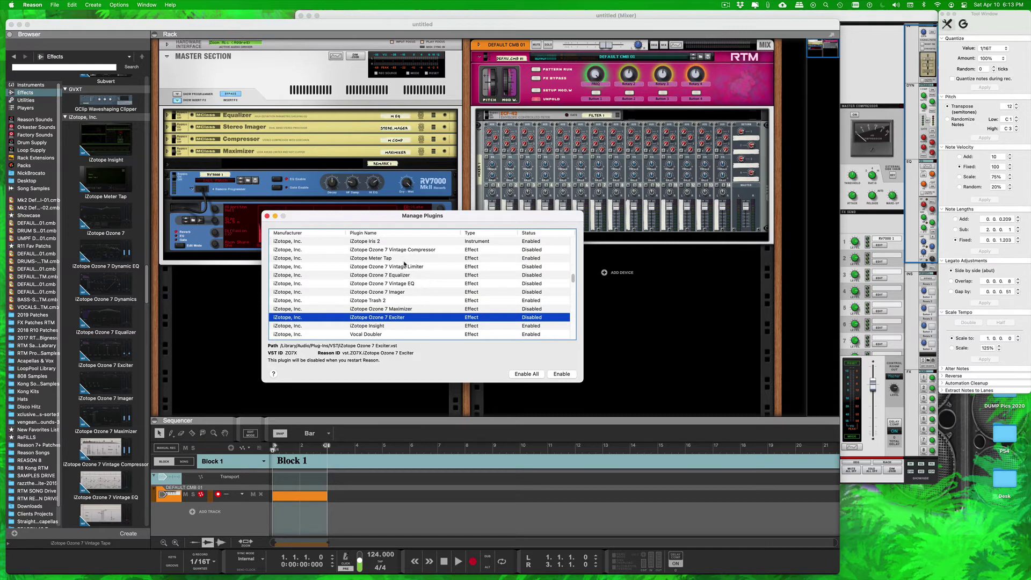
pyautogui.scroll(1, 413, 278)
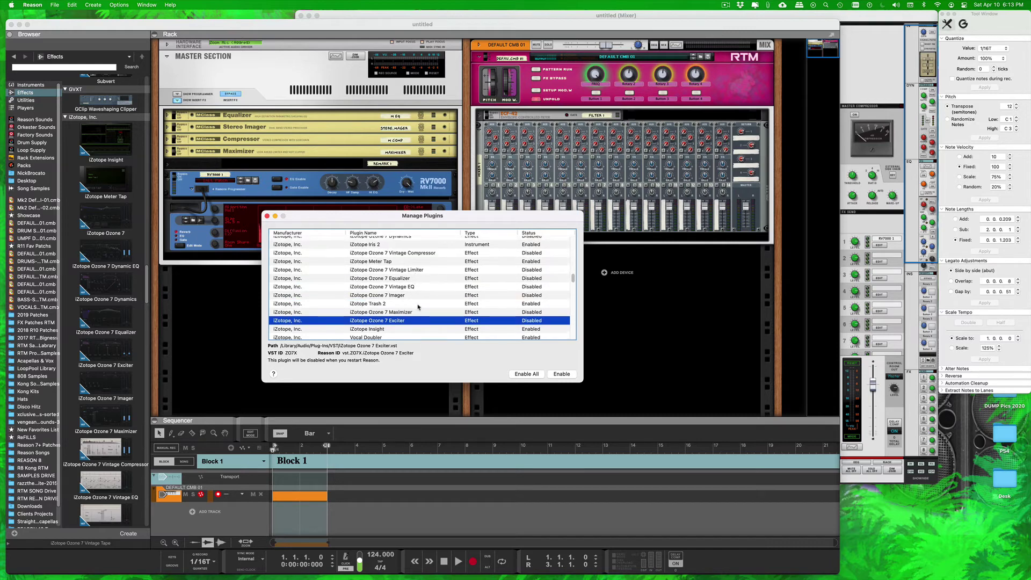
pyautogui.scroll(2, 413, 296)
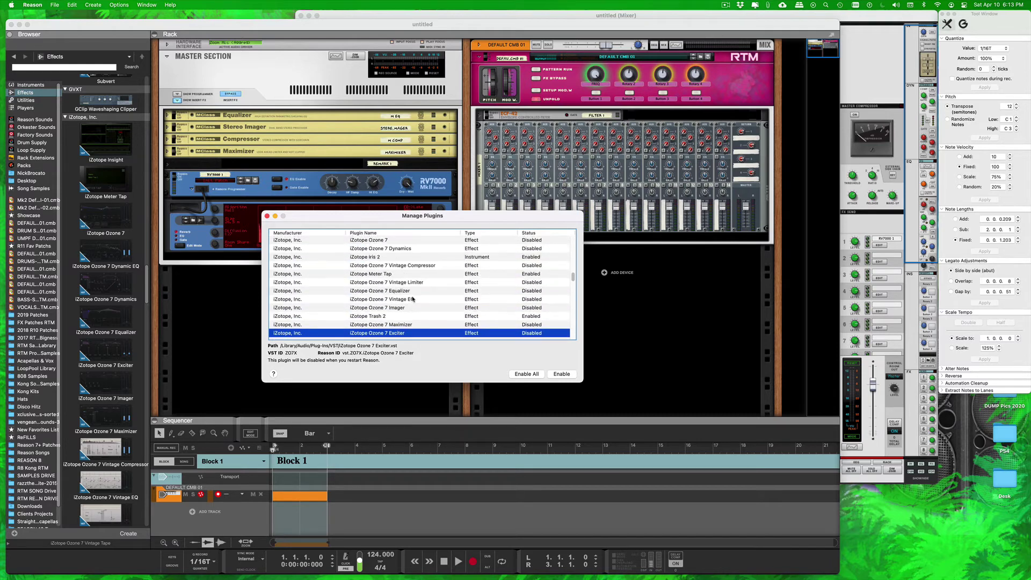
pyautogui.scroll(1, 407, 267)
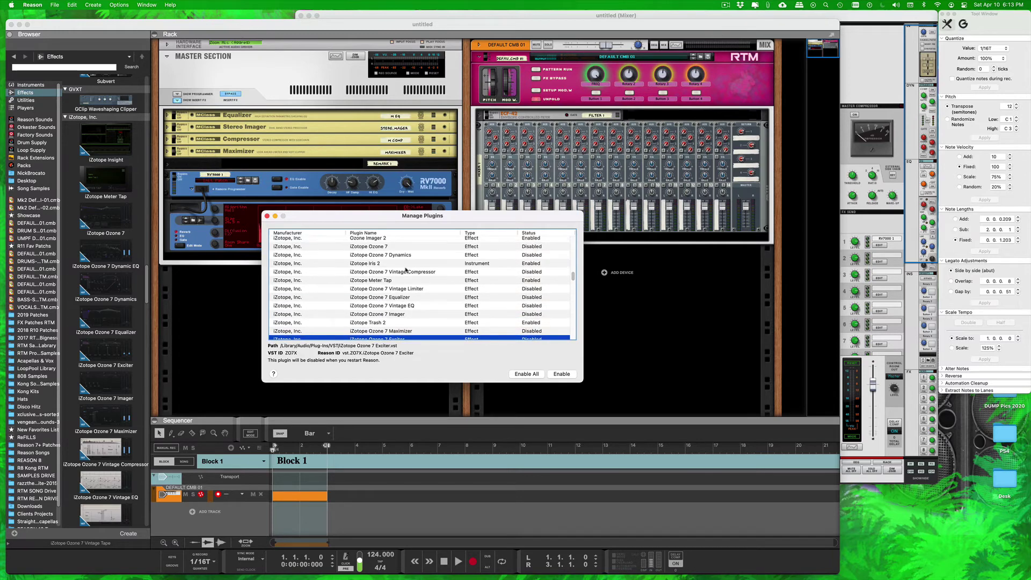
pyautogui.scroll(2, 422, 291)
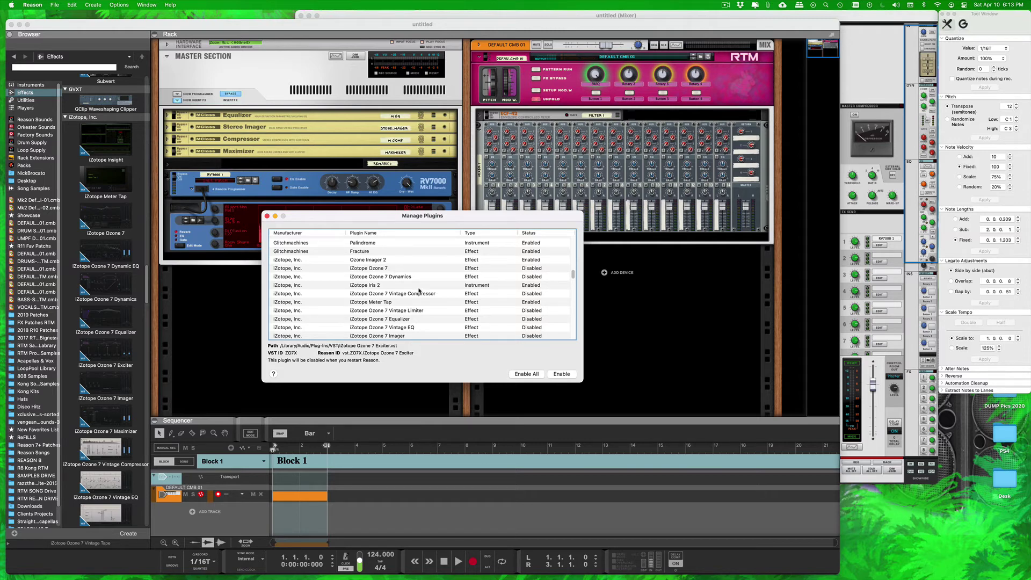
pyautogui.scroll(1, 416, 296)
pyautogui.click(407, 279)
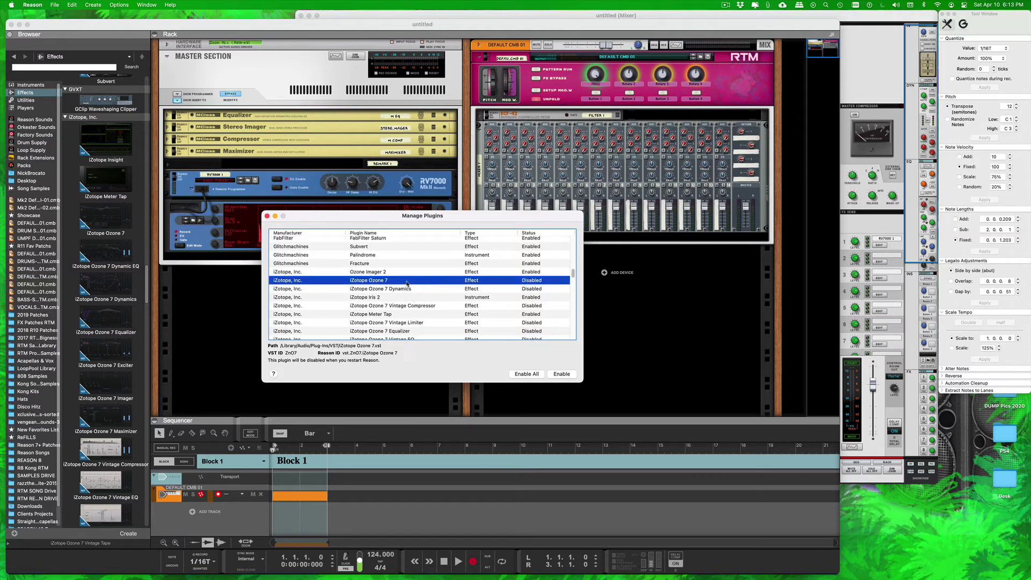
pyautogui.scroll(2, 417, 304)
pyautogui.scroll(3, 427, 285)
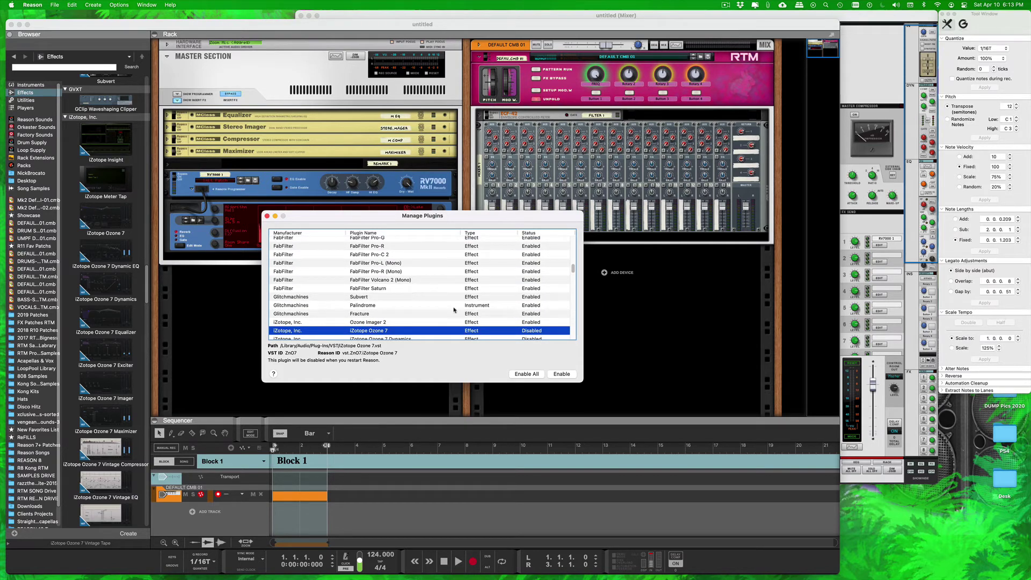
pyautogui.scroll(2, 451, 311)
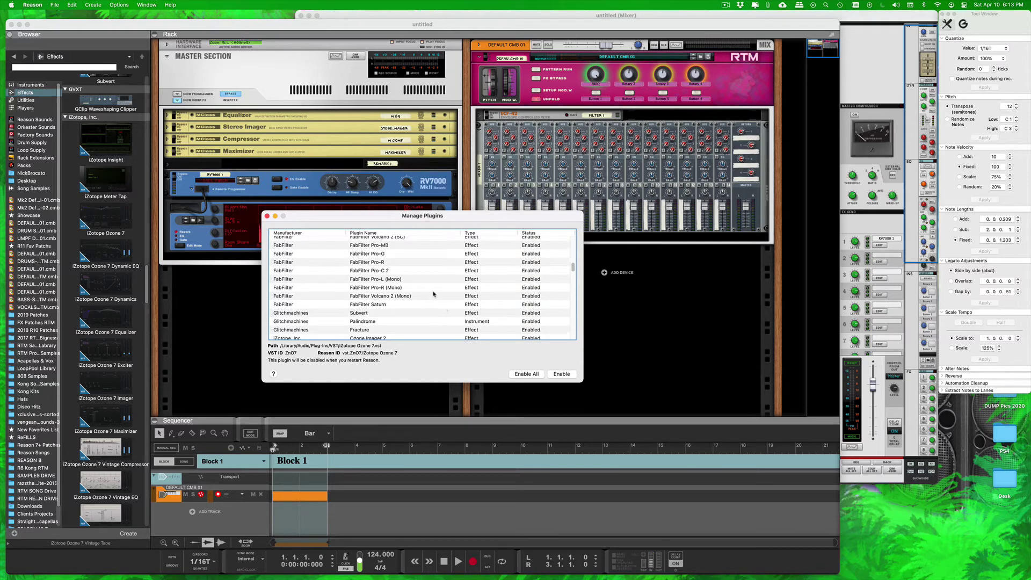
pyautogui.scroll(1, 430, 294)
pyautogui.scroll(10, 427, 294)
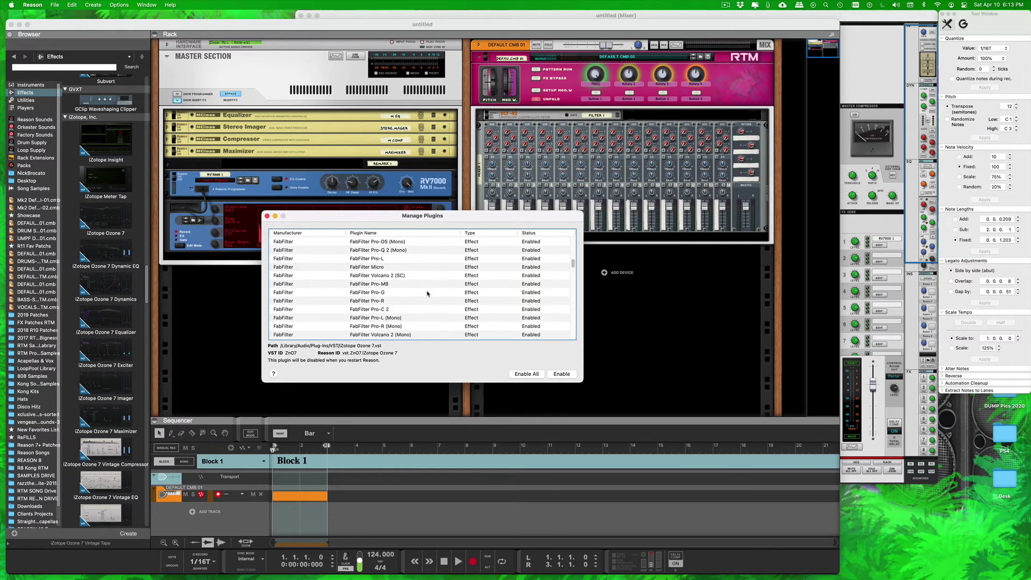
pyautogui.scroll(15, 427, 293)
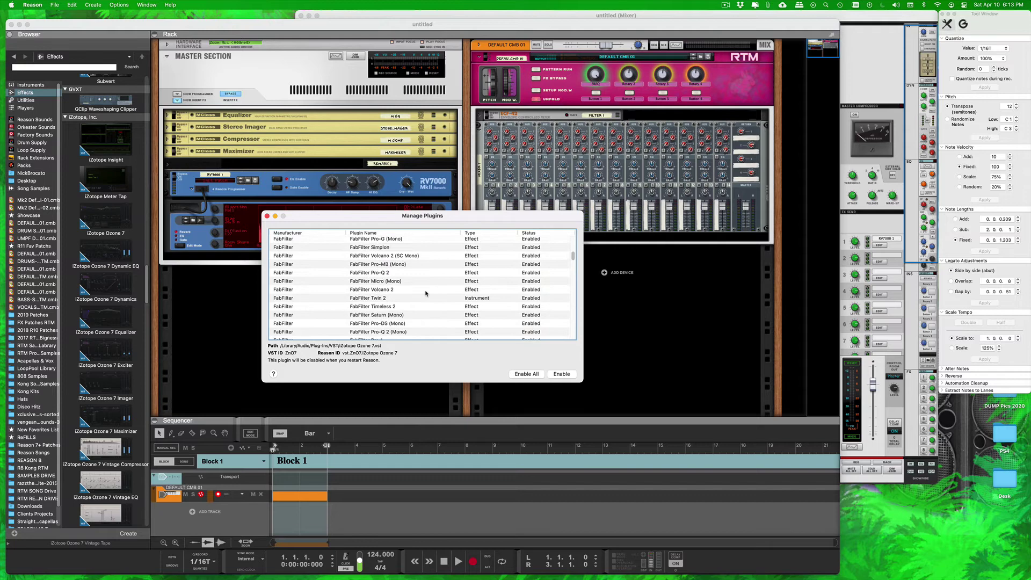
pyautogui.scroll(3, 429, 294)
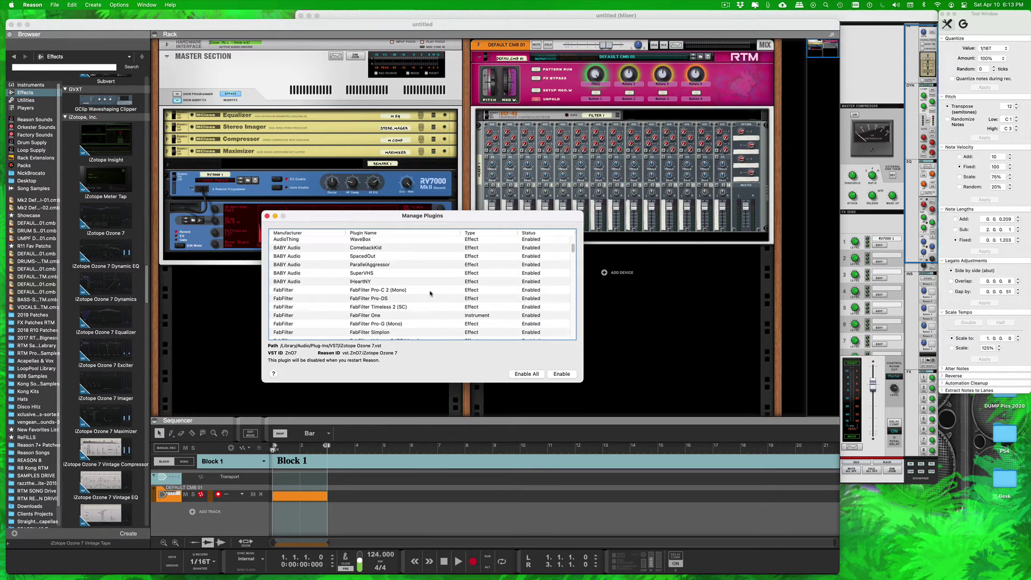
pyautogui.scroll(2, 430, 294)
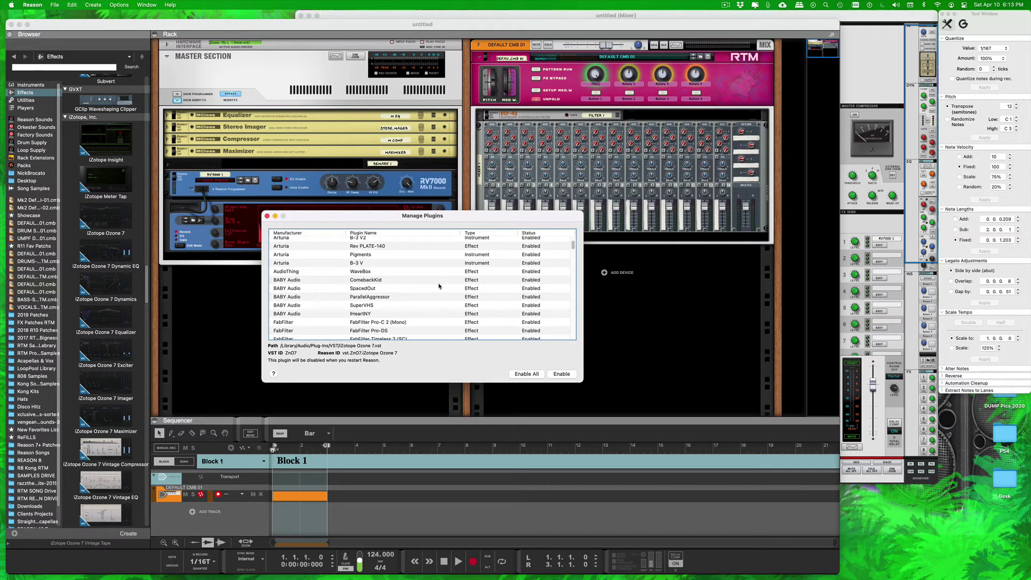
pyautogui.scroll(2, 427, 299)
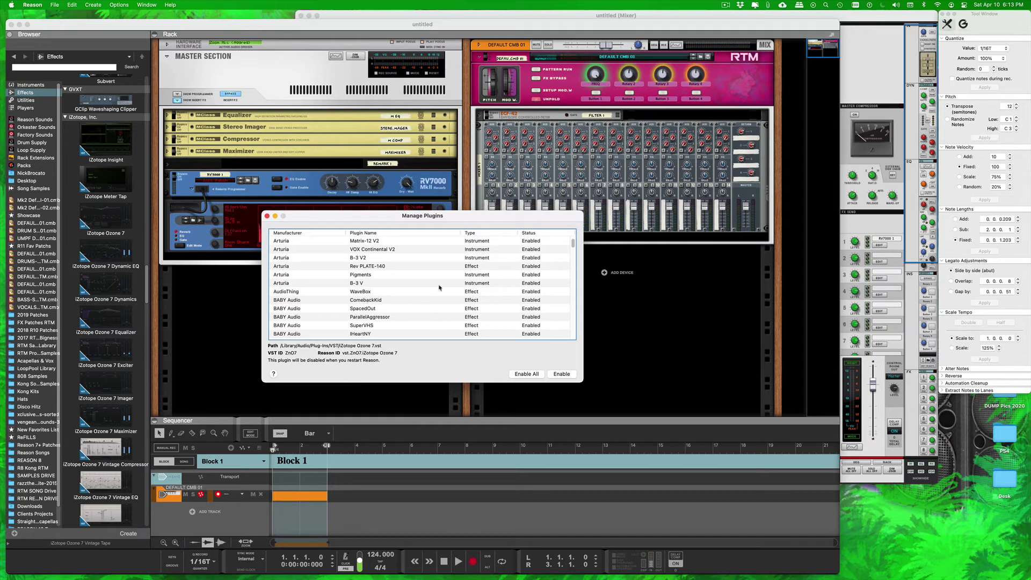
pyautogui.scroll(2, 439, 288)
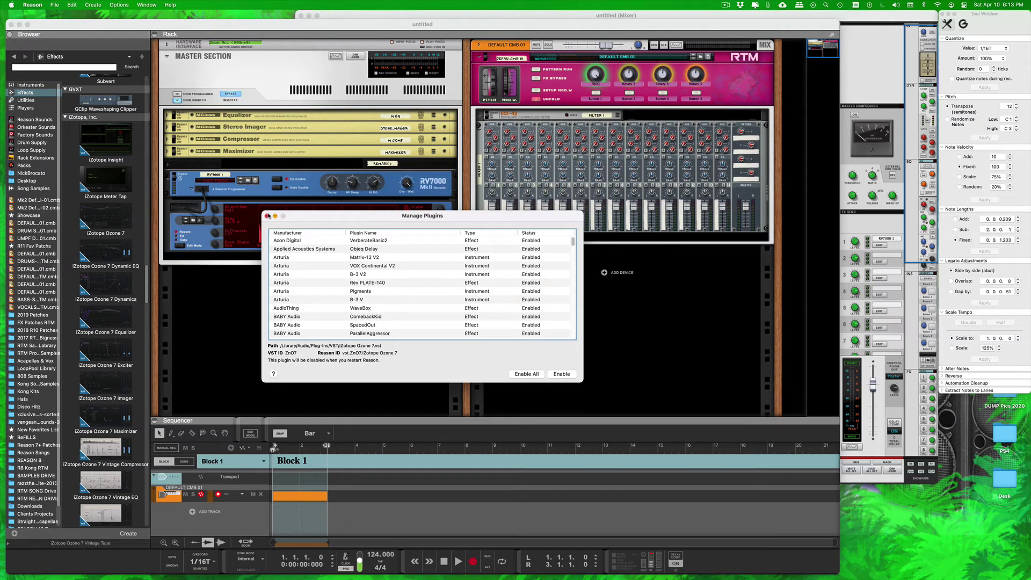
# Close the Manage Plugins window and bring up Reason's application menu
pyautogui.click(267, 216)
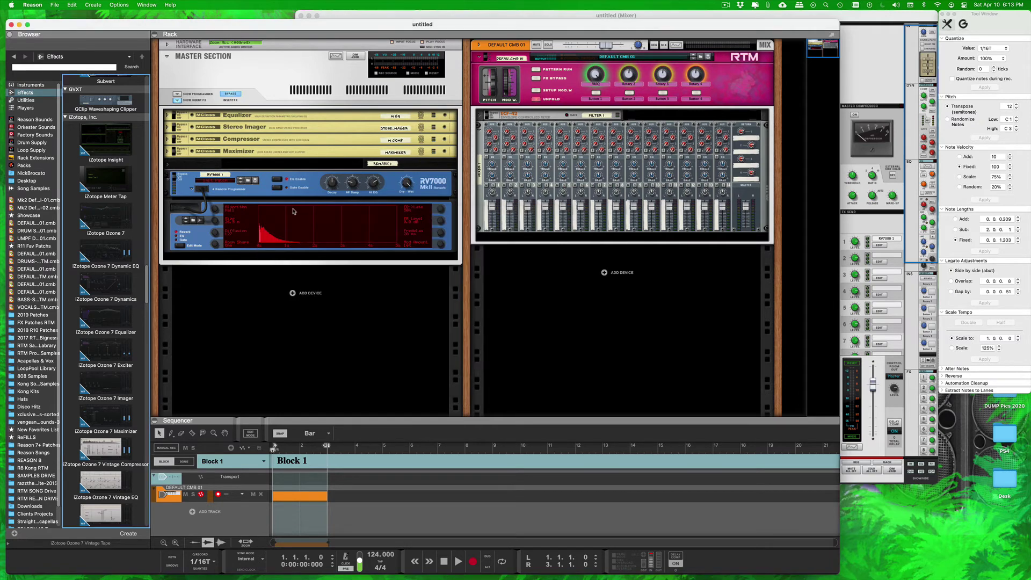
pyautogui.click(33, 5)
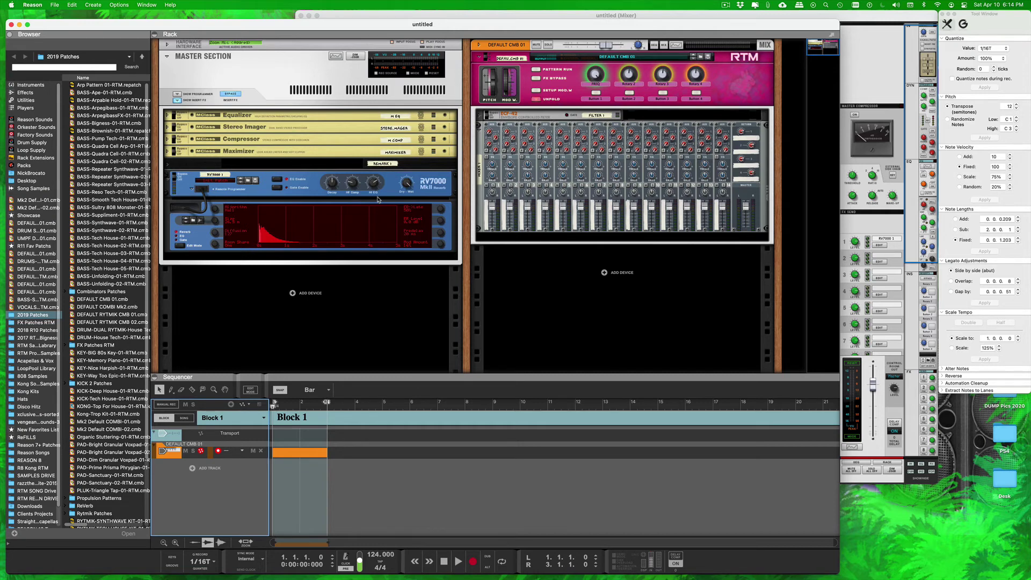
# Show the Effects list in the browser and scroll to the iZotope, Inc. effects
pyautogui.click(25, 92)
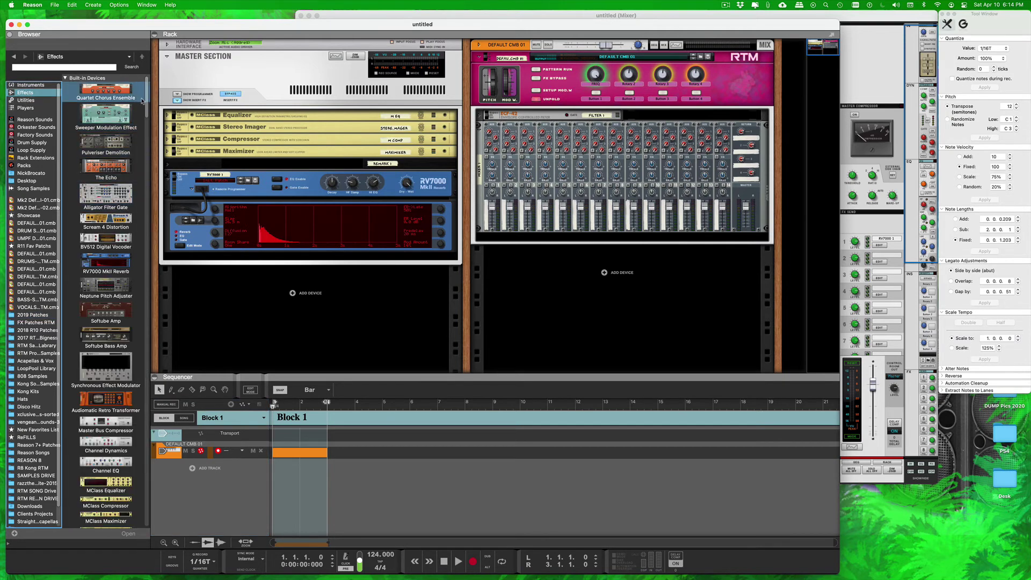
pyautogui.scroll(-10, 142, 100)
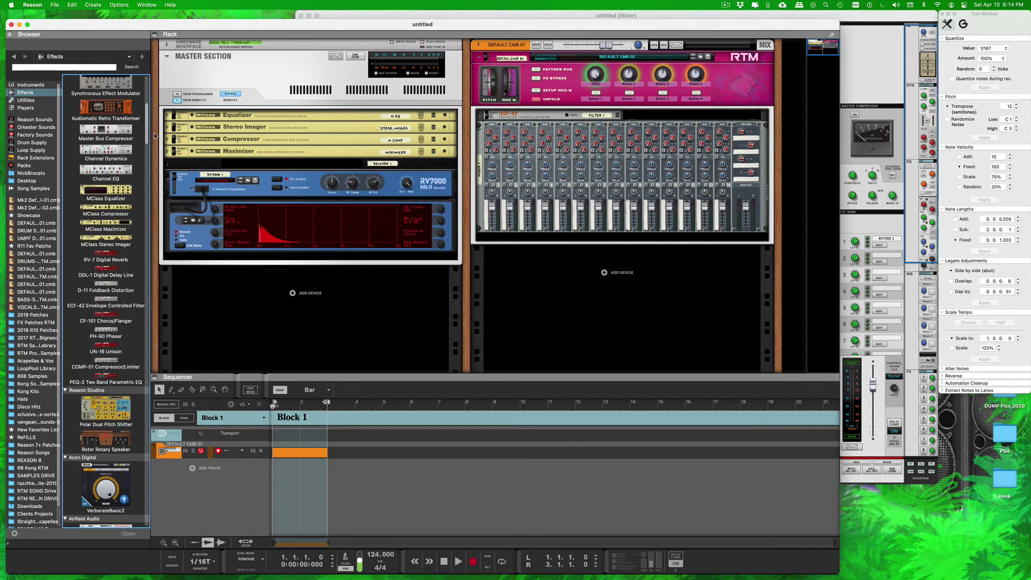
pyautogui.scroll(-5, 148, 159)
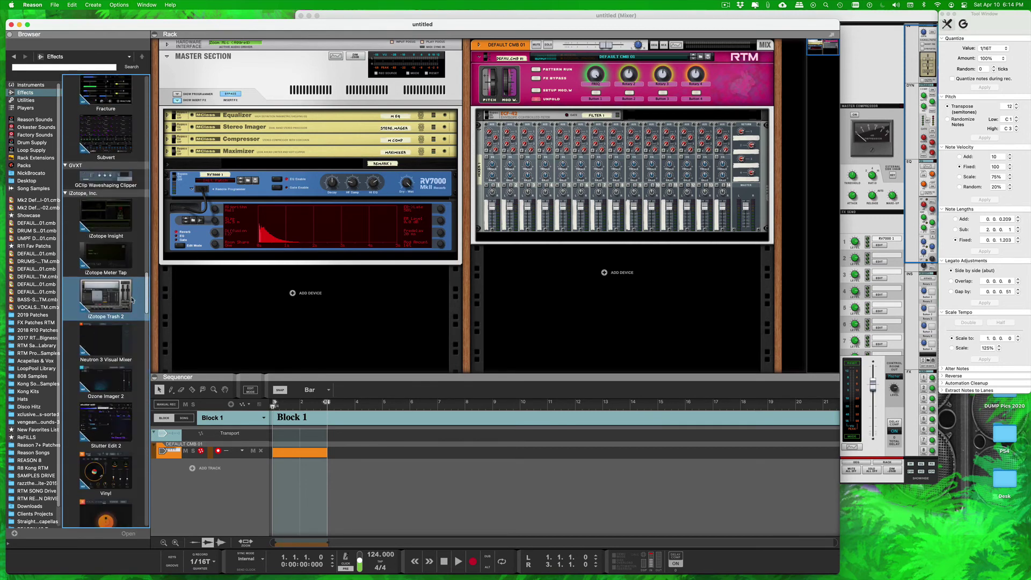
pyautogui.scroll(2, 132, 290)
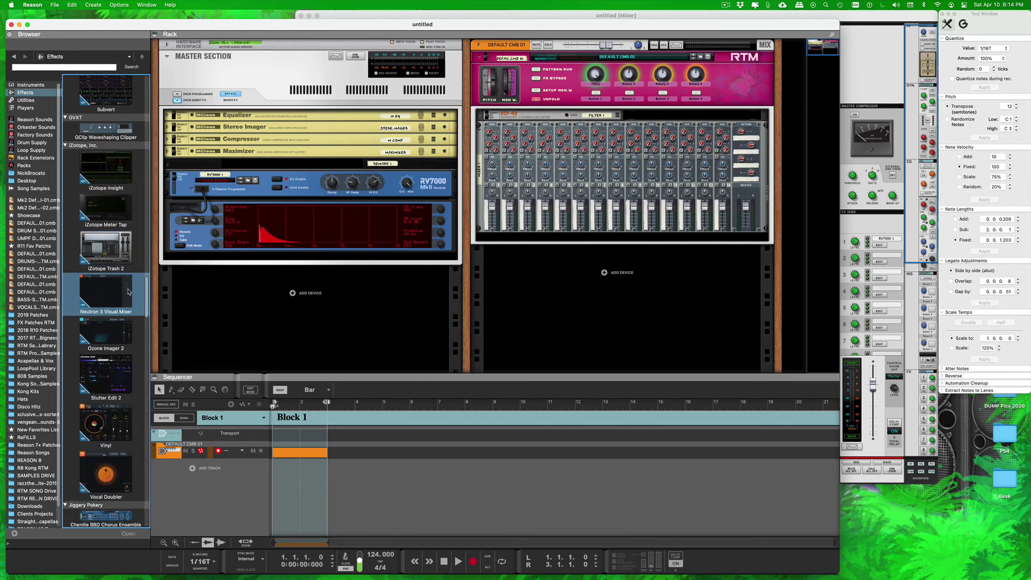
pyautogui.scroll(1, 147, 293)
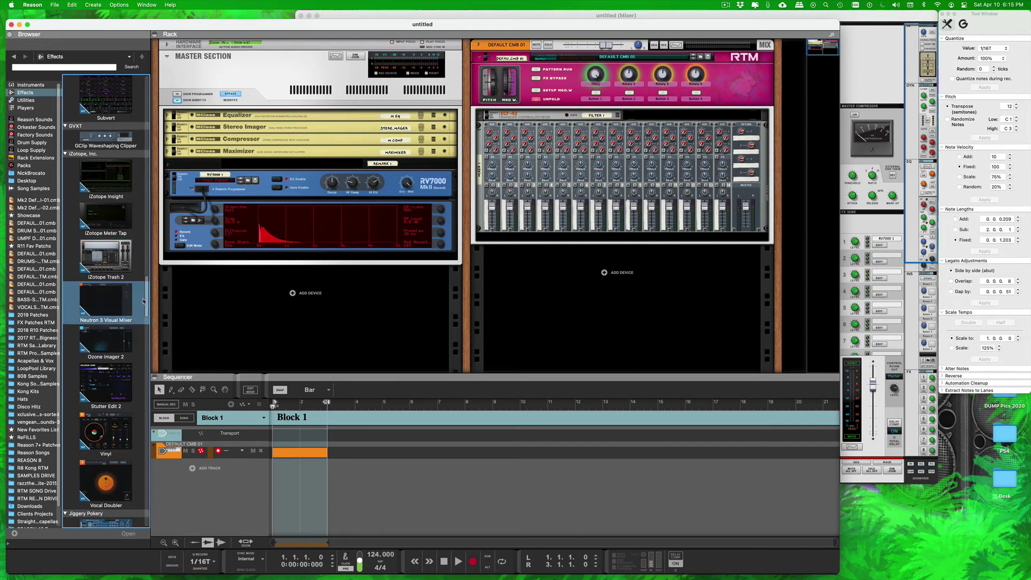
pyautogui.scroll(5, 146, 290)
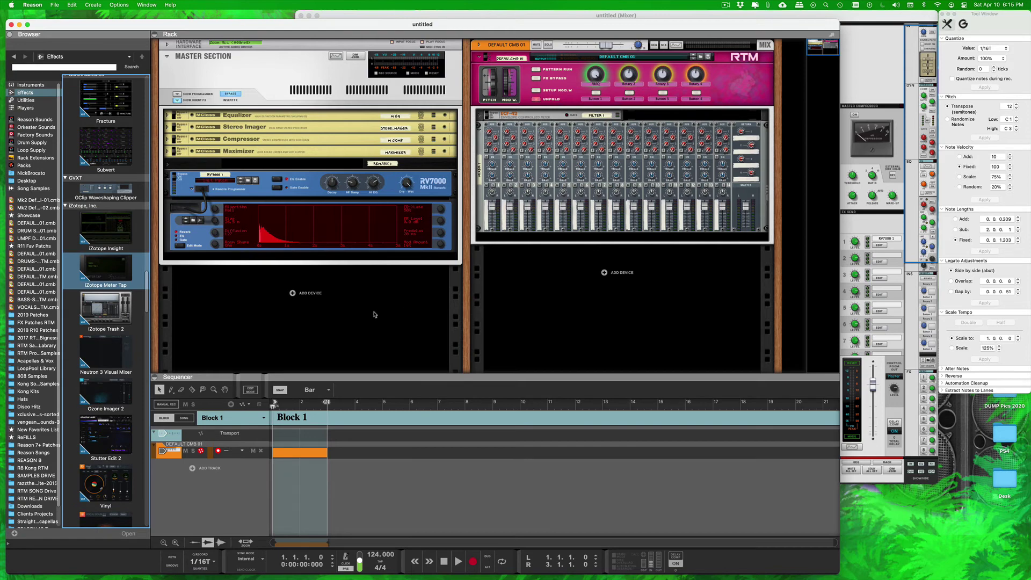
# Select the Neutron 3 Visual Mixer, Ozone Imager 2 and Stutter Edit 2 effects in turn
pyautogui.click(115, 366)
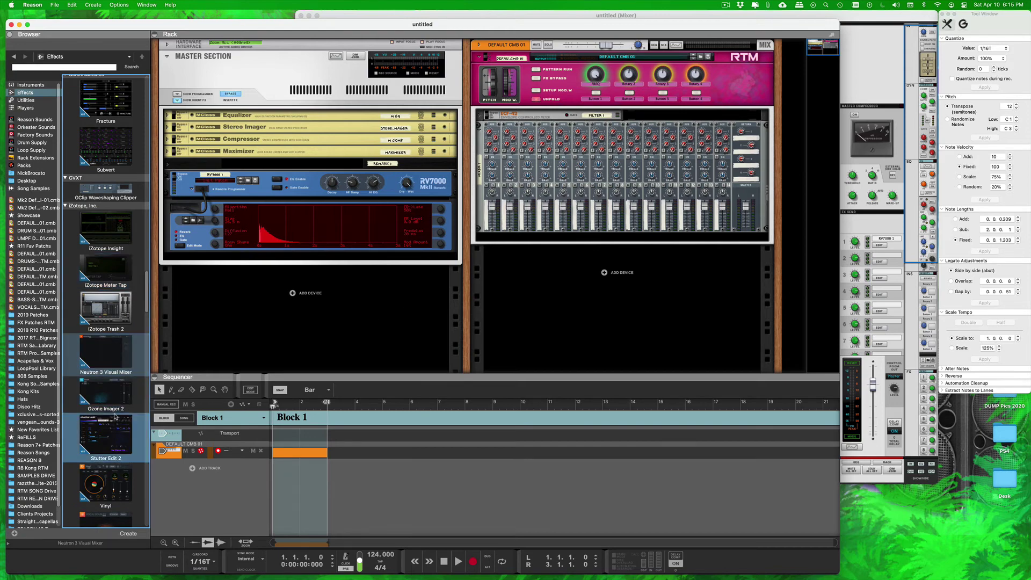
pyautogui.click(119, 398)
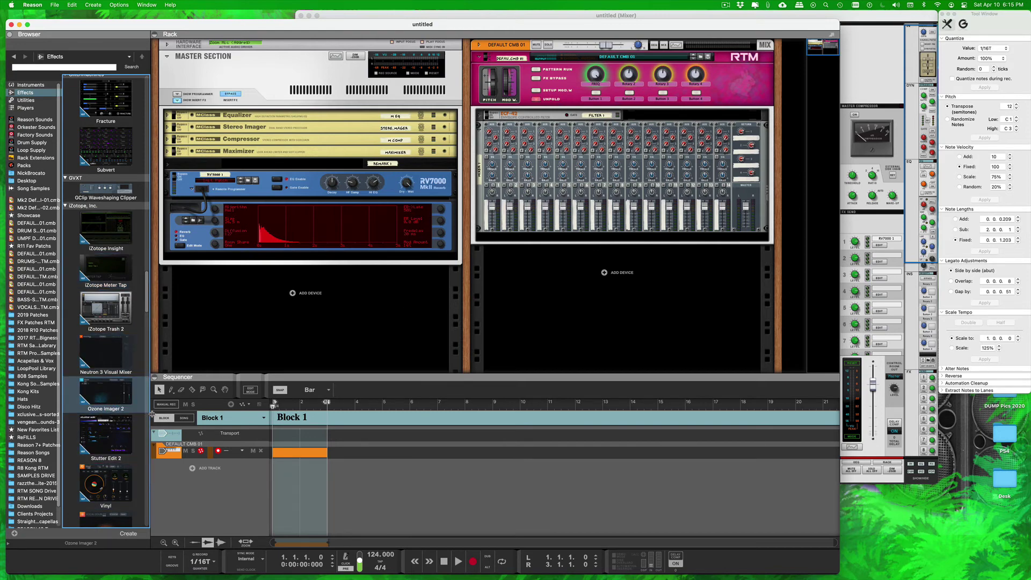
pyautogui.scroll(-2, 135, 427)
pyautogui.scroll(-5, 134, 427)
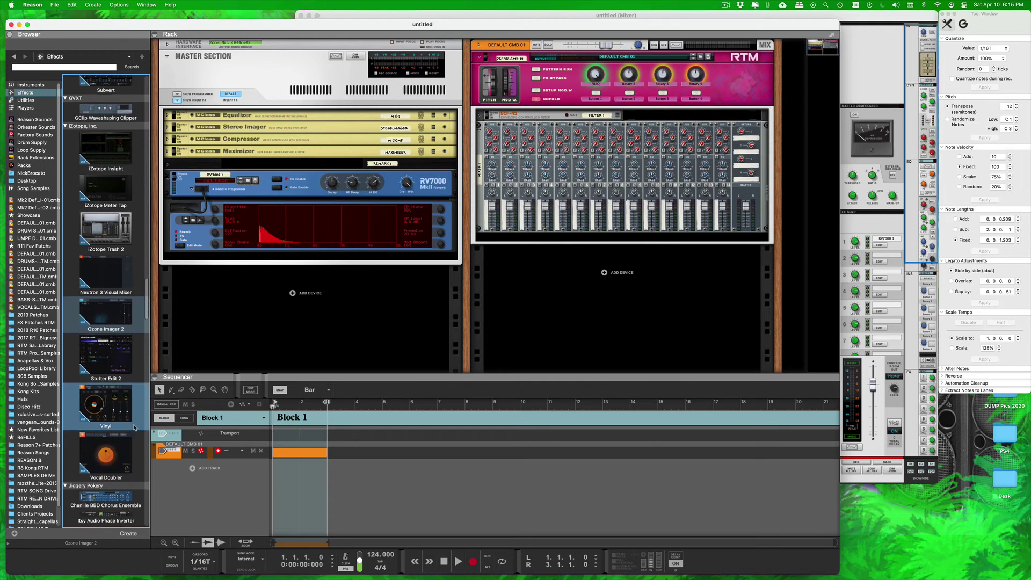
pyautogui.click(106, 355)
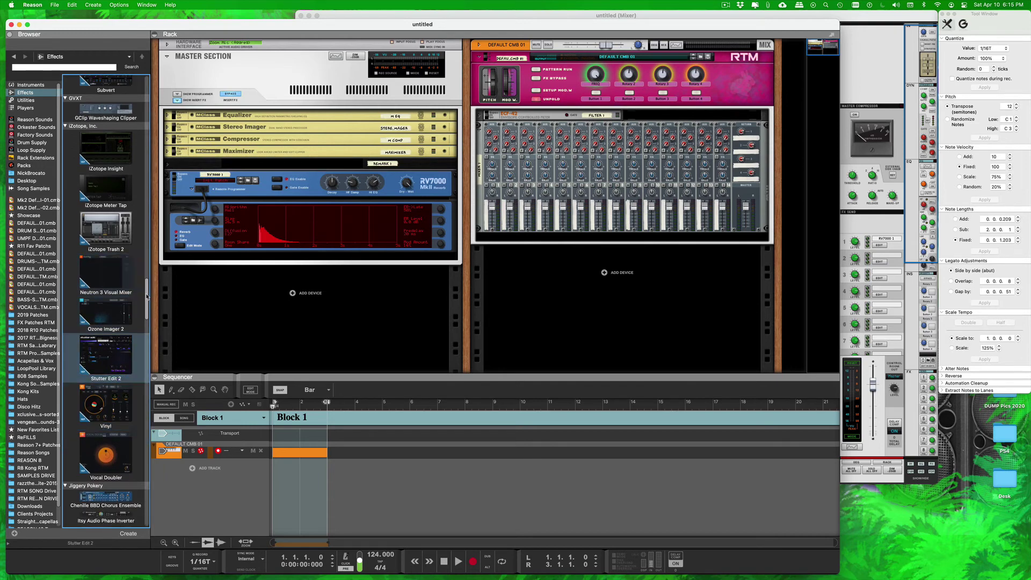
# Check the Vinyl and Vocal Doubler effects at the end of the iZotope group
pyautogui.moveTo(146, 295); pyautogui.dragTo(146, 314)
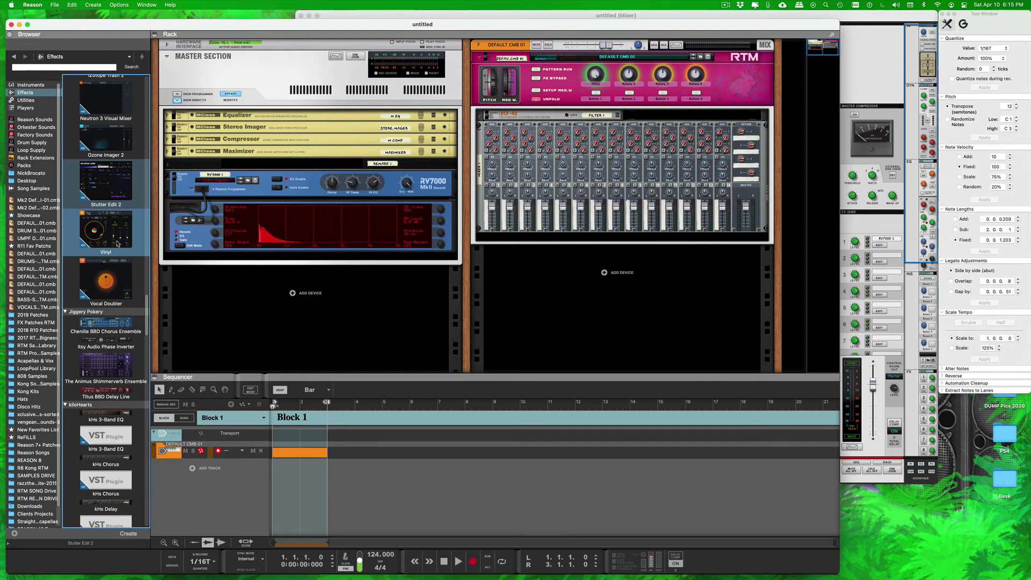
pyautogui.scroll(-3, 141, 295)
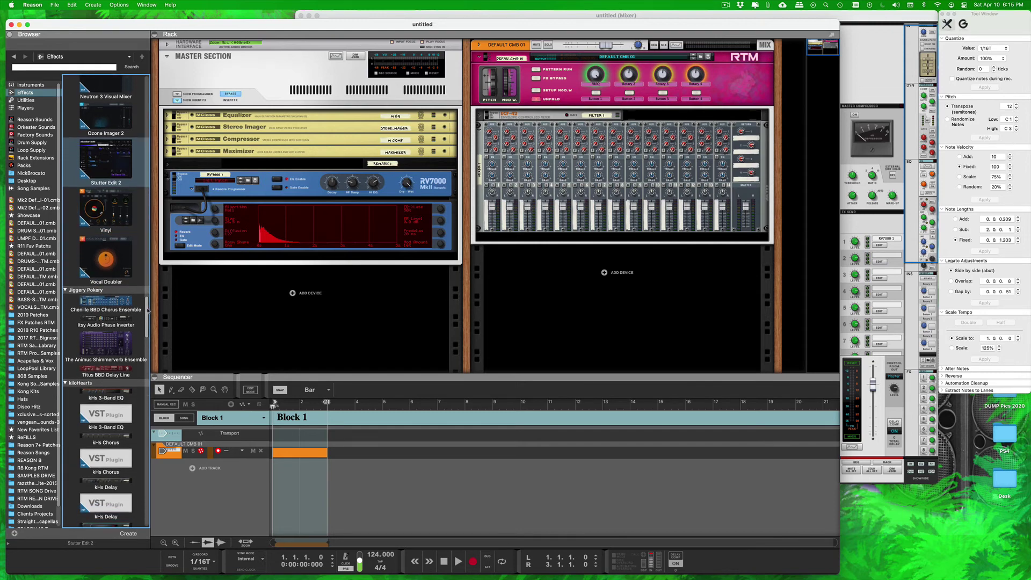
pyautogui.click(115, 199)
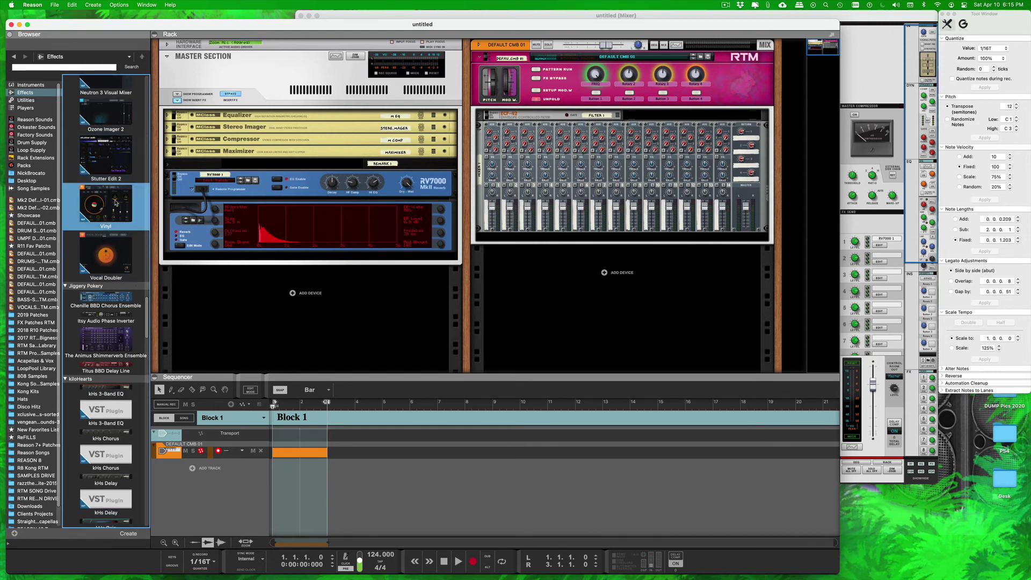
pyautogui.click(147, 309)
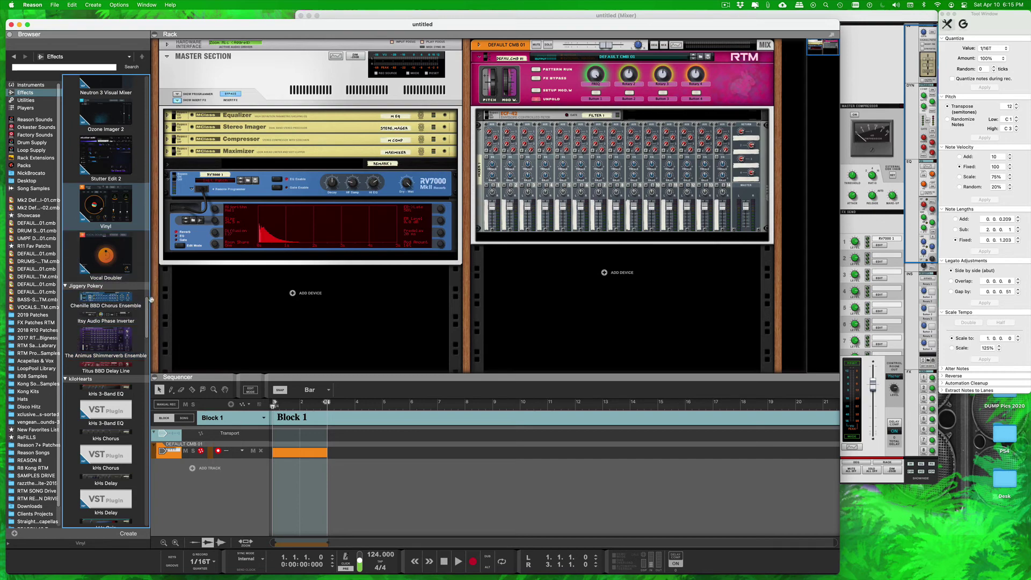
pyautogui.scroll(2, 147, 312)
pyautogui.click(115, 233)
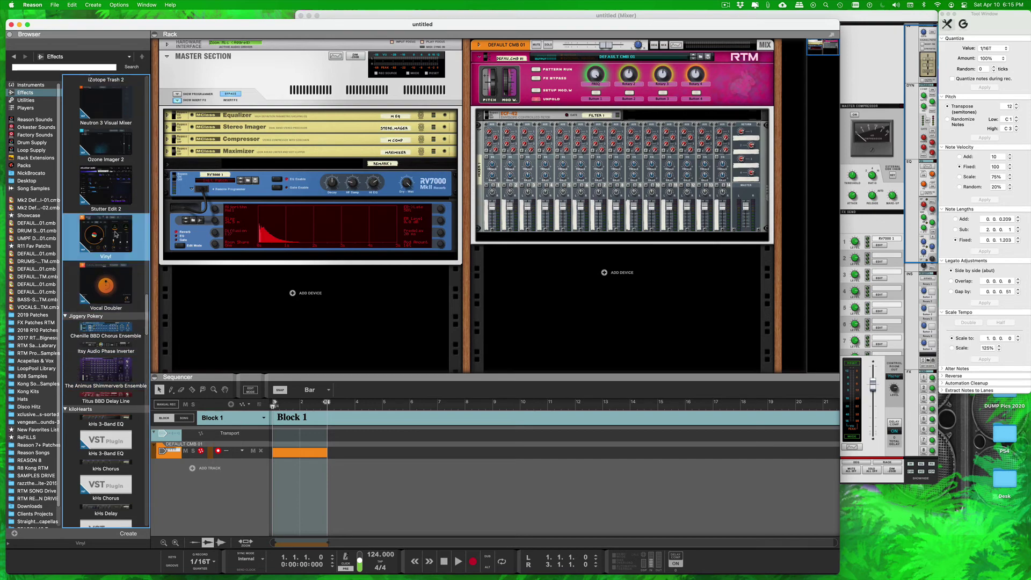
pyautogui.click(129, 291)
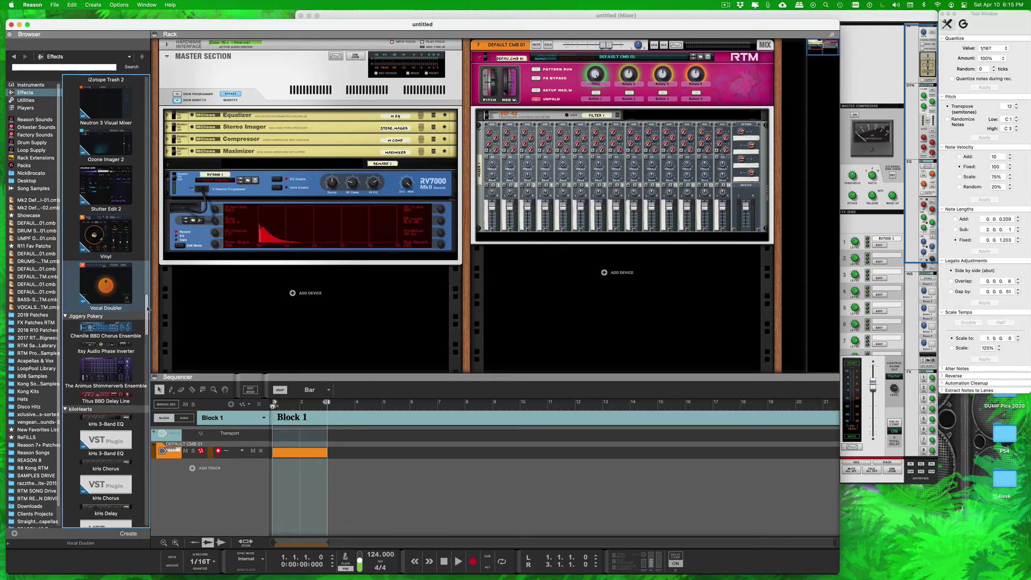
# Move down the Effects list past kiloHearts to the KSHMR section
pyautogui.scroll(-4, 147, 315)
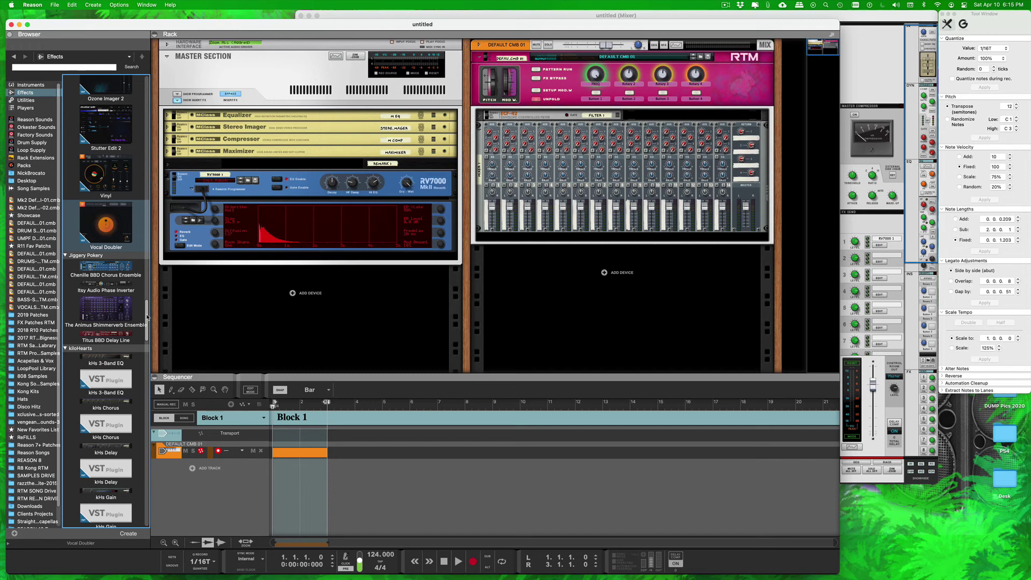
pyautogui.moveTo(147, 317); pyautogui.dragTo(148, 327)
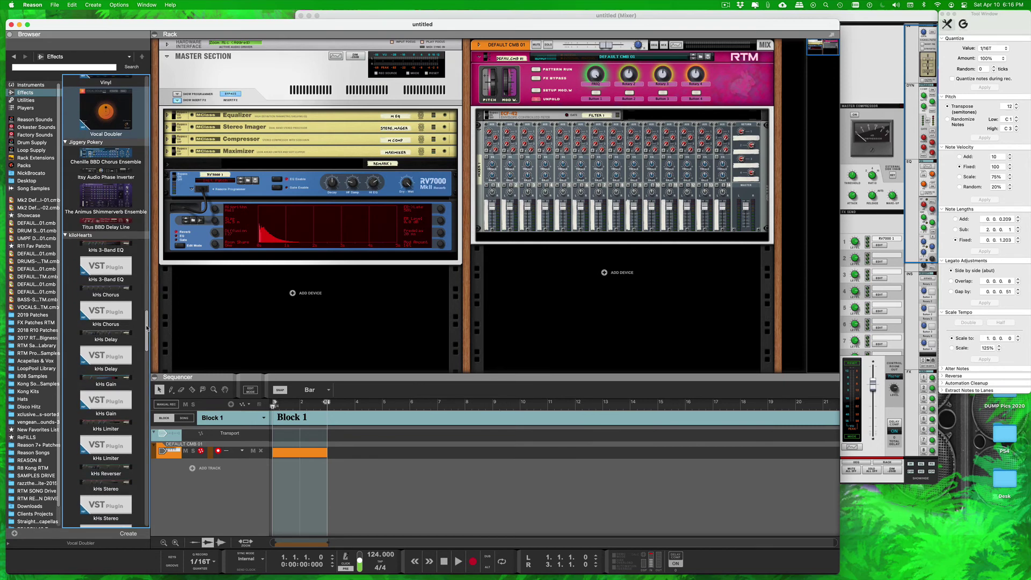
pyautogui.moveTo(146, 328); pyautogui.dragTo(144, 361)
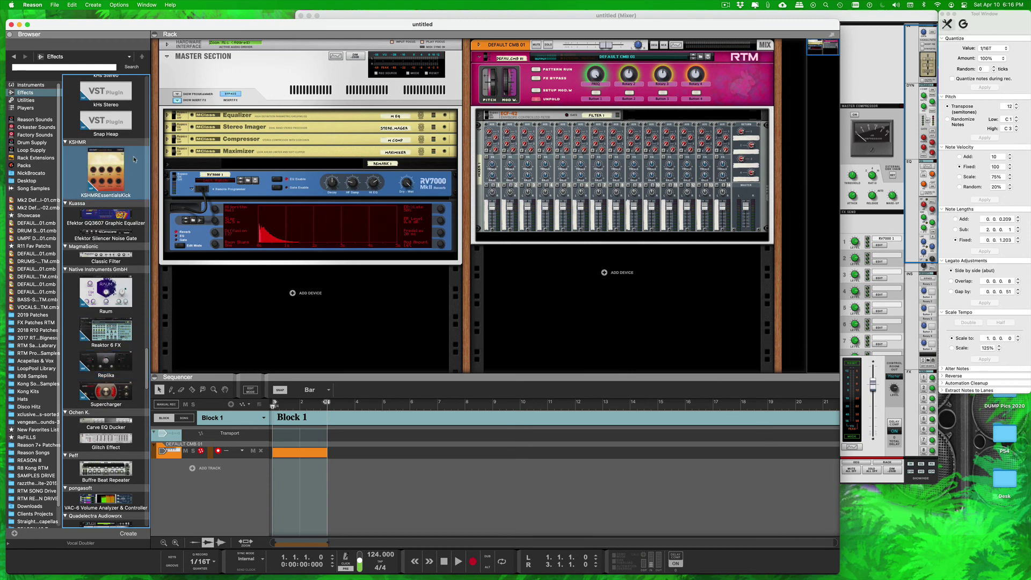
# Insert KSHMREssentialsKick into the rack below the RV7000 reverb
pyautogui.click(144, 195)
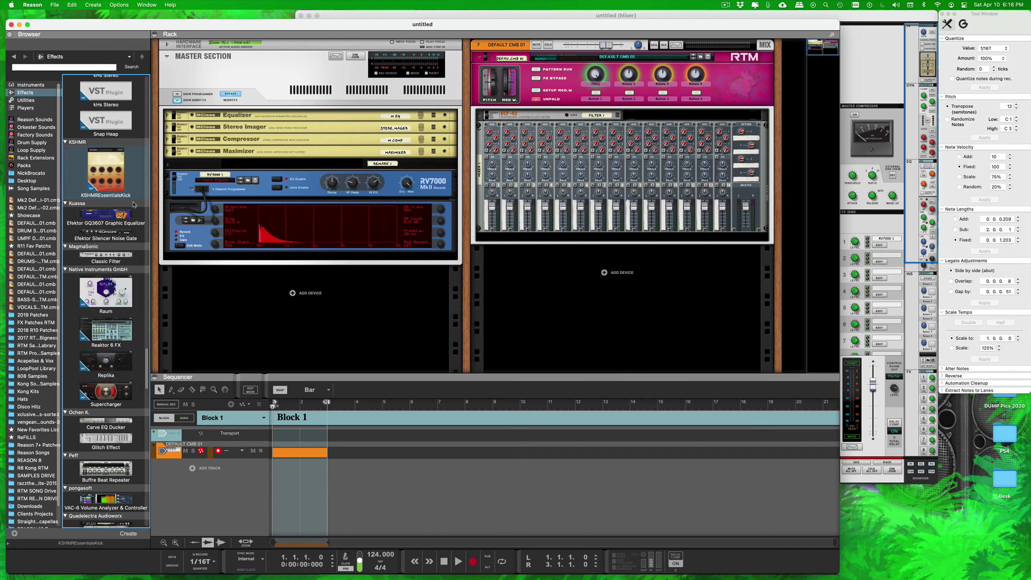
pyautogui.scroll(4, 144, 354)
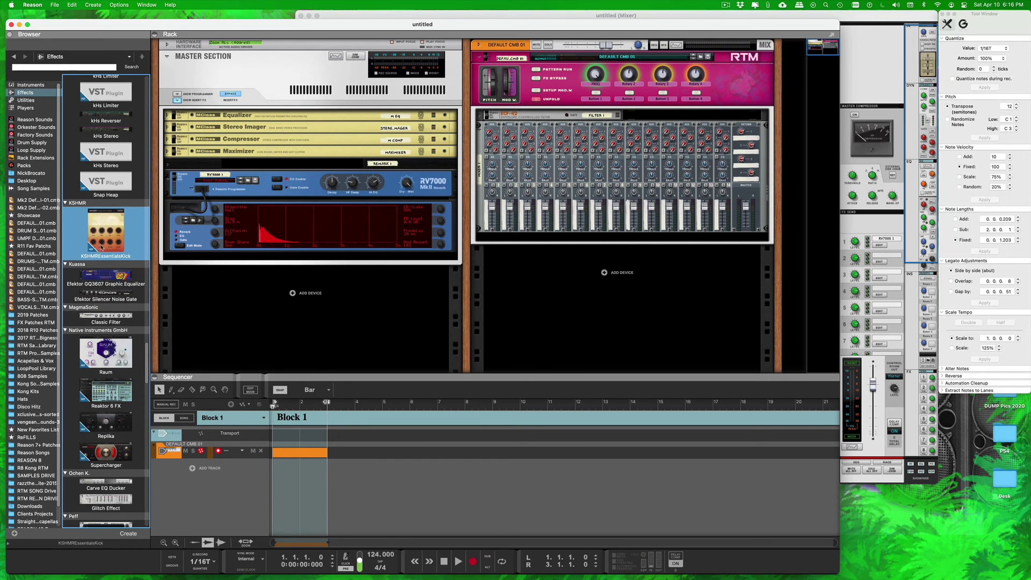
pyautogui.moveTo(101, 248)
pyautogui.mouseDown()
pyautogui.moveTo(413, 290)
pyautogui.moveTo(369, 328)
pyautogui.moveTo(372, 319)
pyautogui.mouseUp()
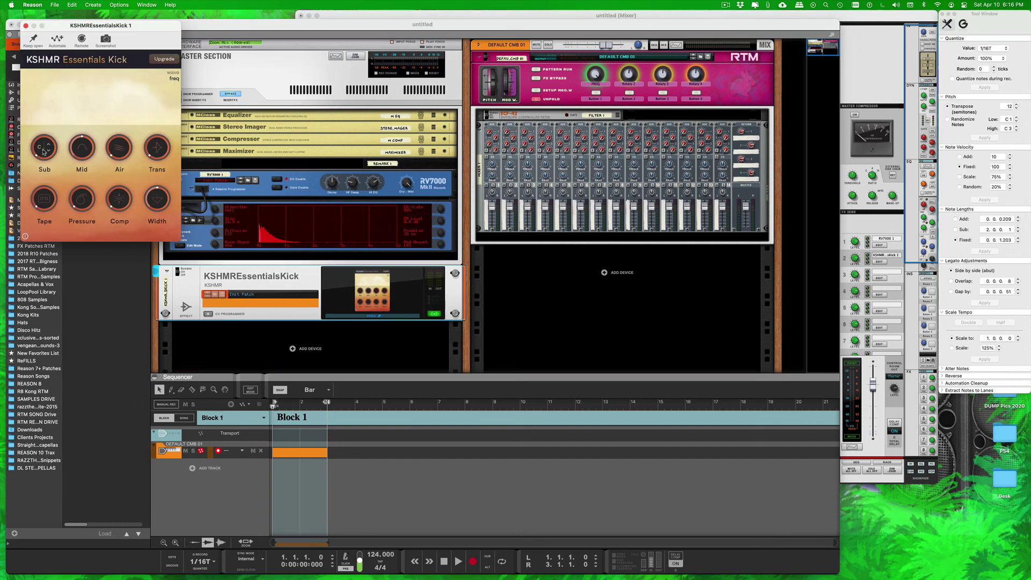
# Try the kick's Sub control, close the KSHMR Essentials Kick window, and deselect the device
pyautogui.moveTo(43, 152); pyautogui.dragTo(44, 169)
pyautogui.click(25, 25)
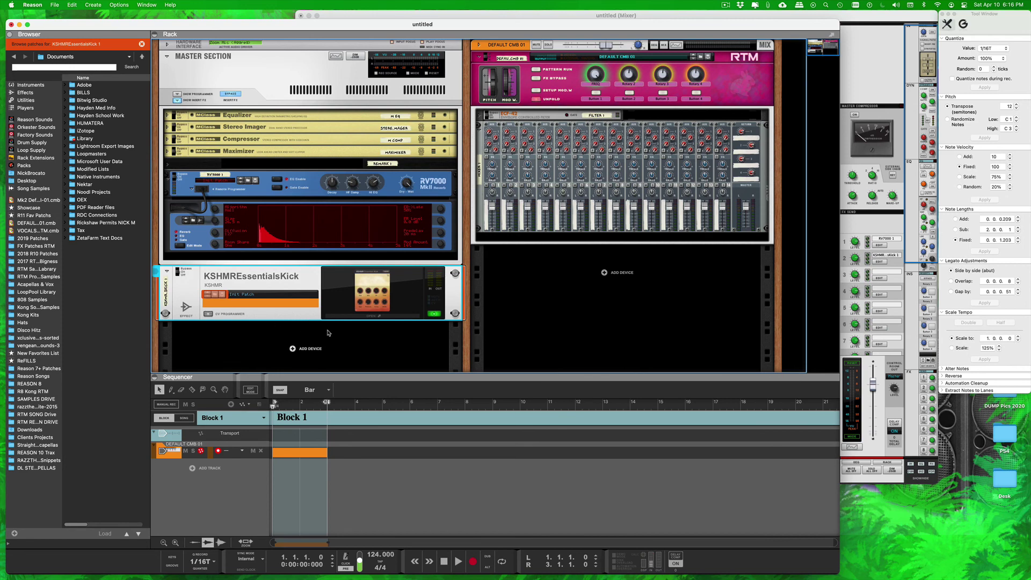
pyautogui.click(344, 313)
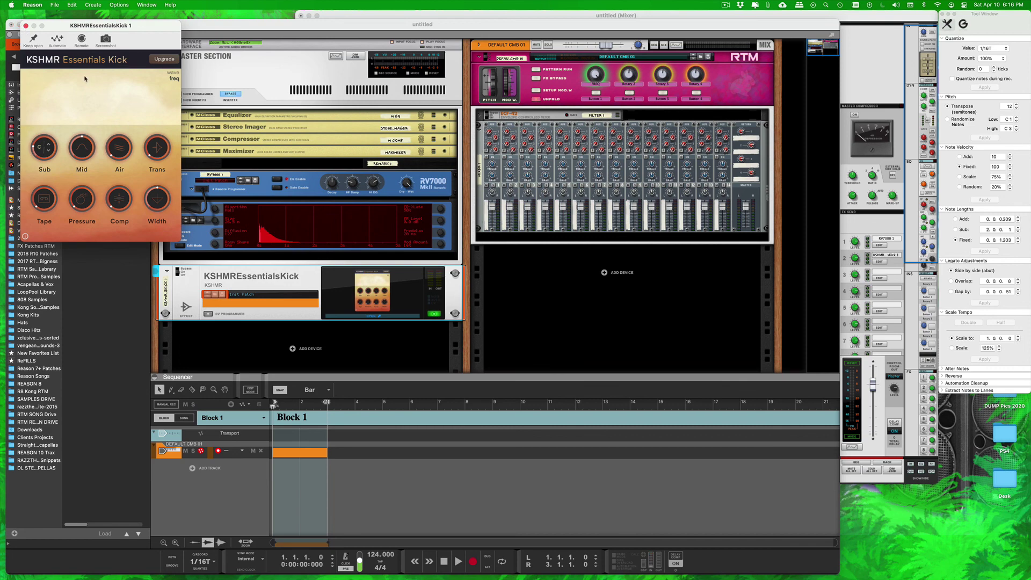
pyautogui.click(26, 25)
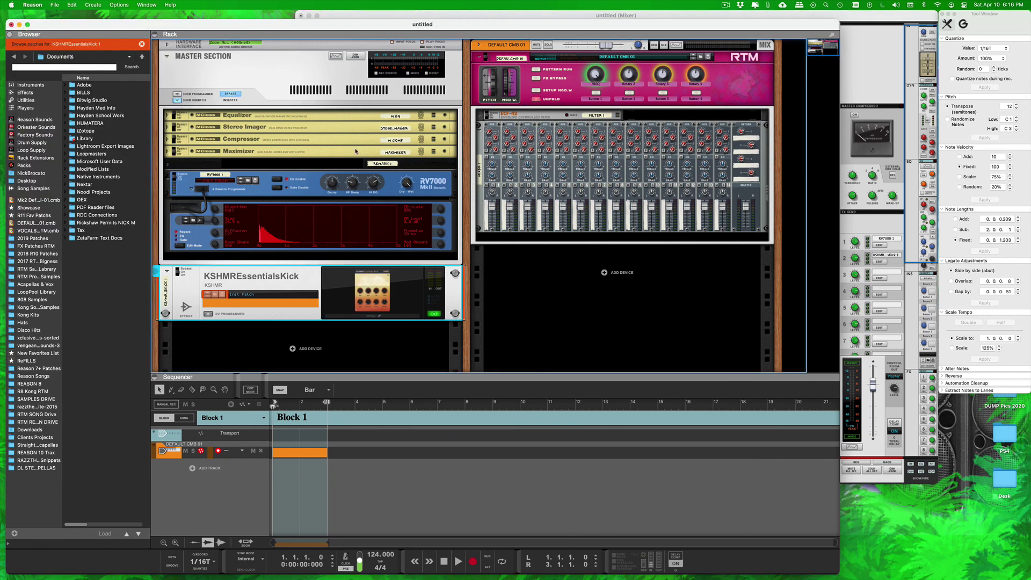
pyautogui.click(510, 294)
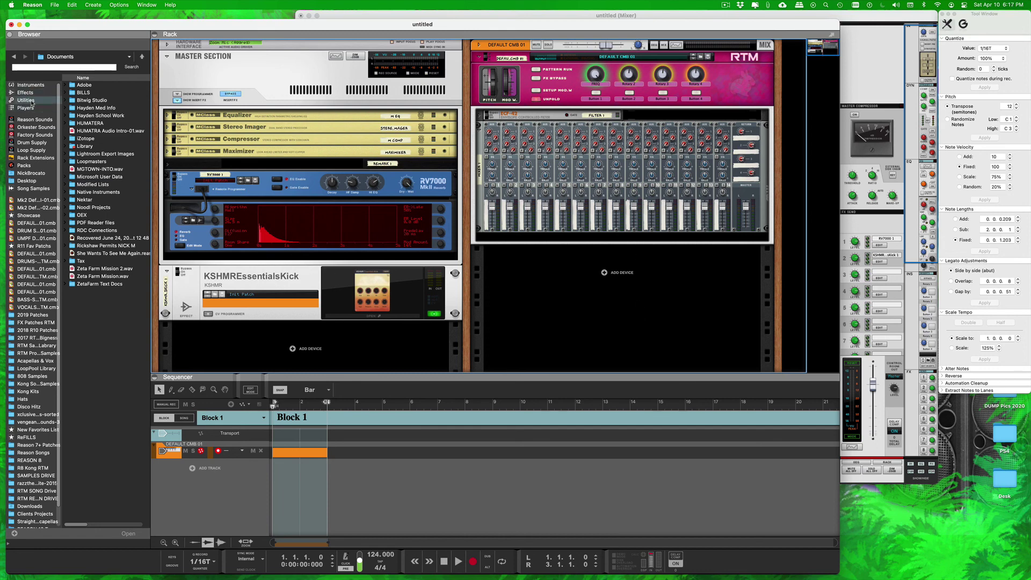
pyautogui.click(147, 5)
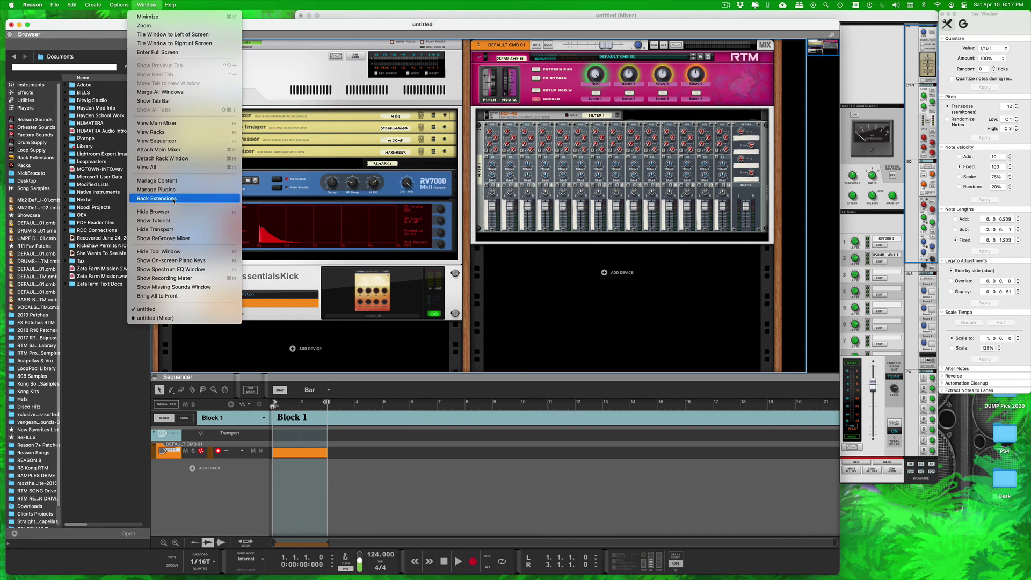
pyautogui.click(161, 181)
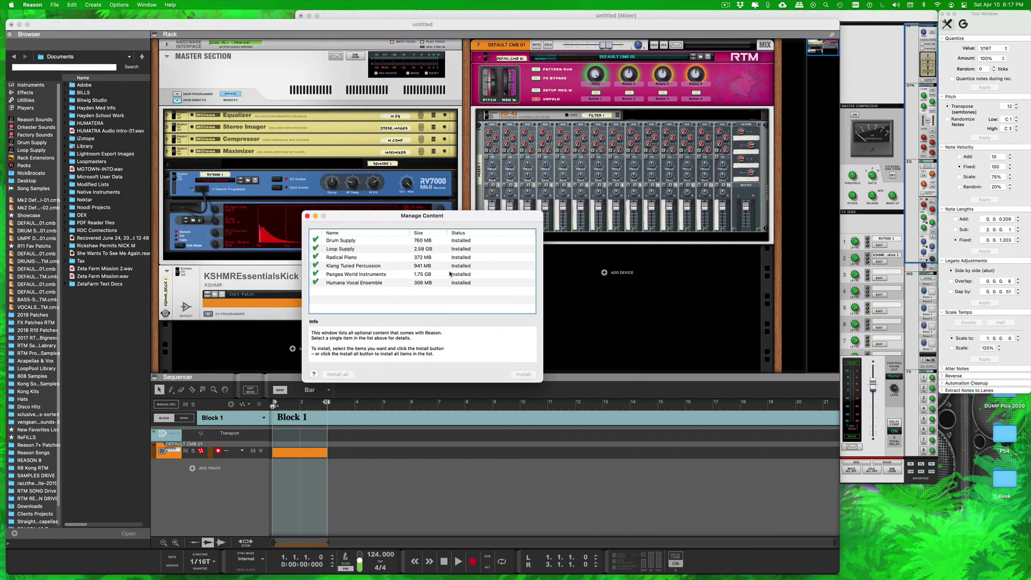
pyautogui.click(307, 216)
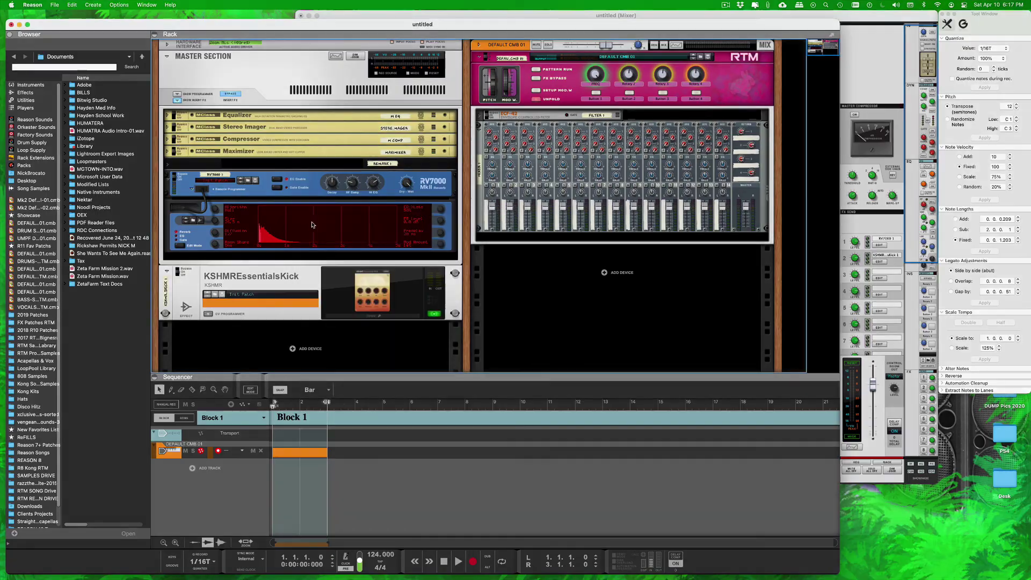